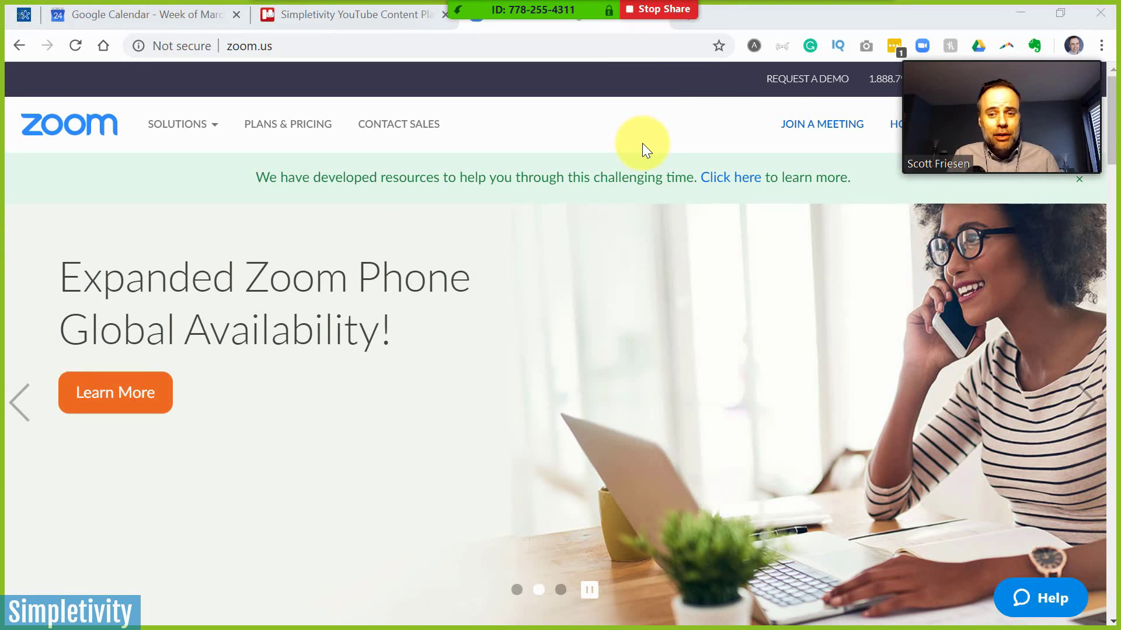
# - Stop the current screen share and show the participants list in the meeting window
pyautogui.click(636, 8)
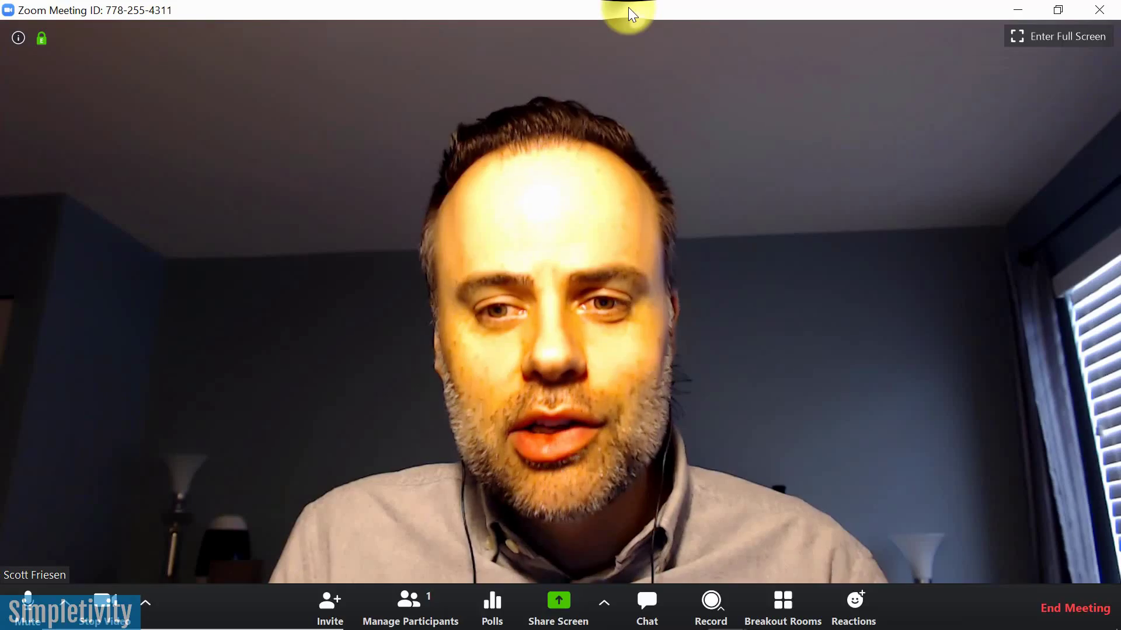
pyautogui.click(413, 618)
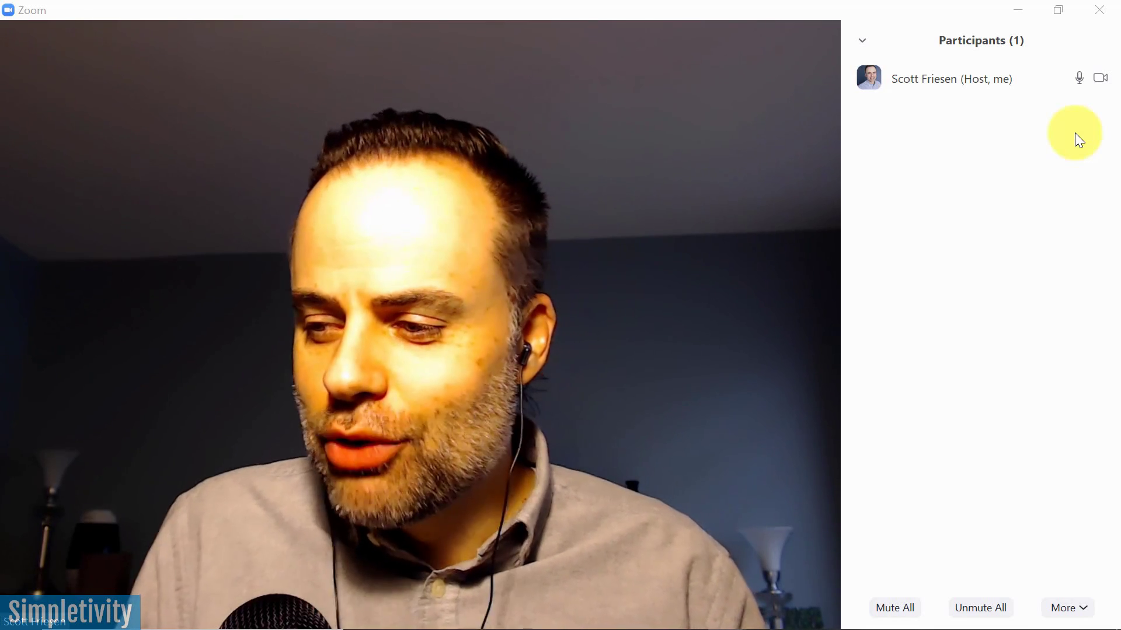
# - Share the entire screen with the meeting
pyautogui.moveTo(387, 412)
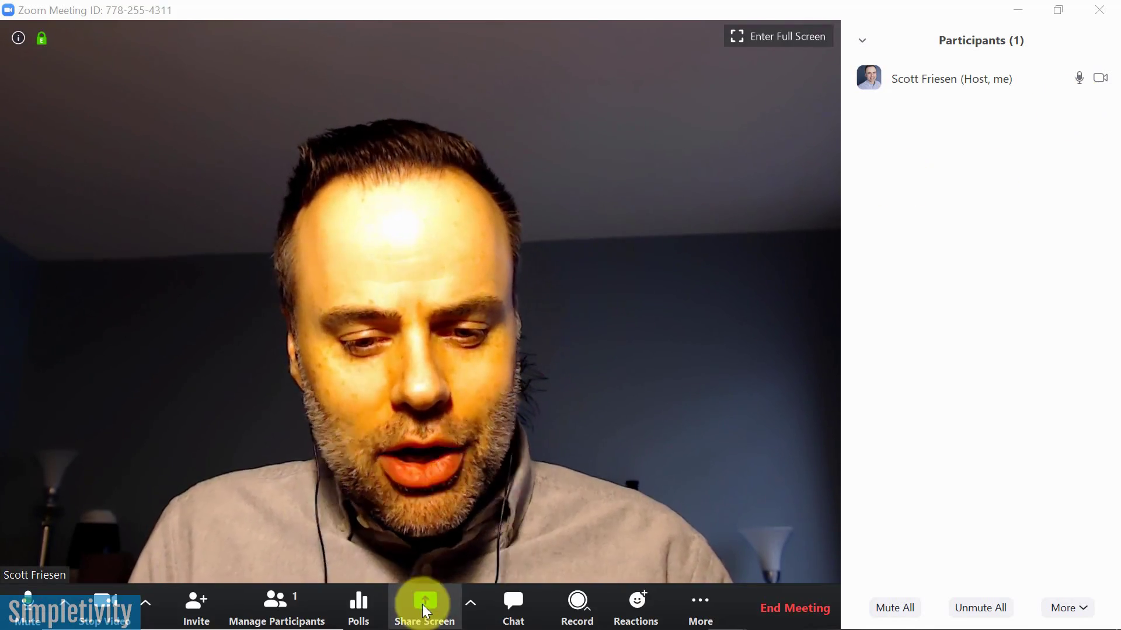
pyautogui.click(424, 612)
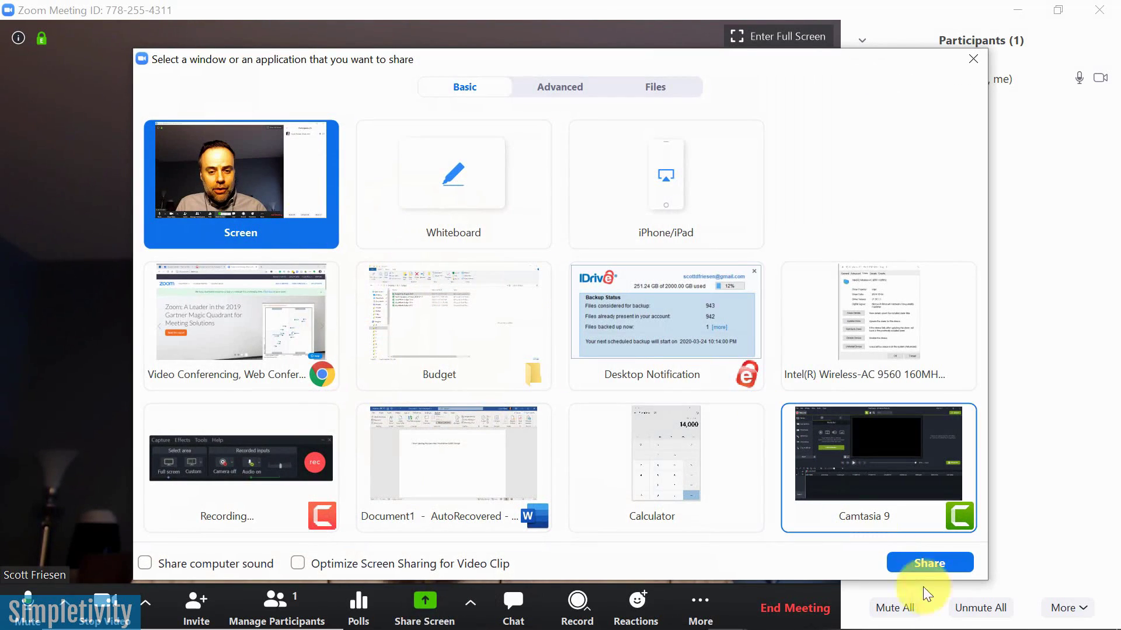
pyautogui.click(928, 564)
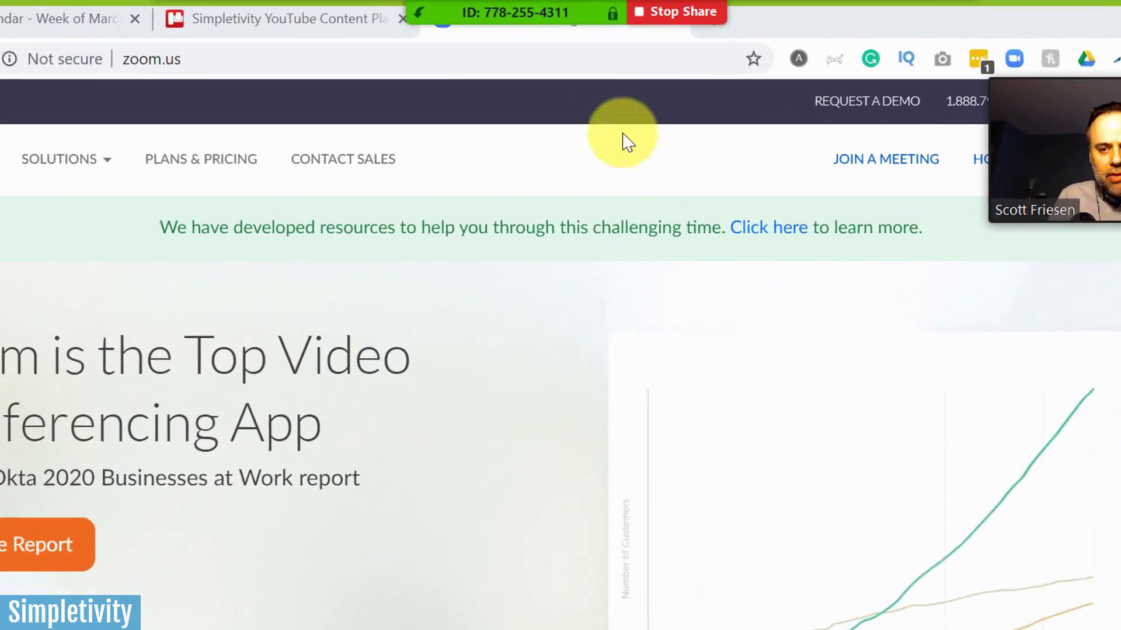
# - Hide the floating meeting controls while the screen is being shared
pyautogui.moveTo(508, 10)
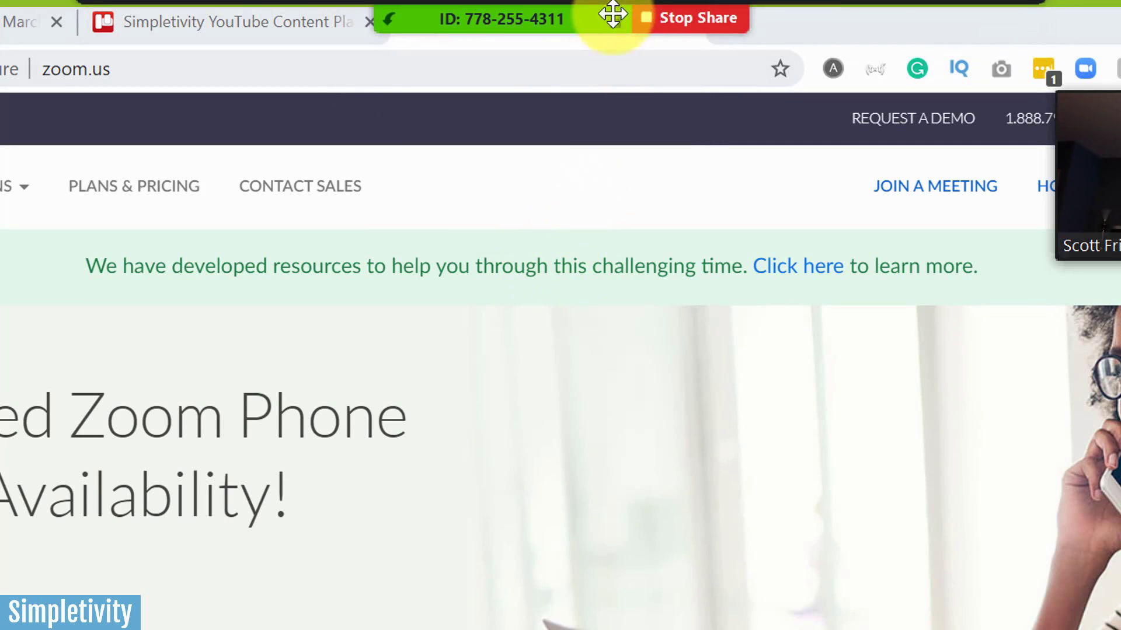
pyautogui.moveTo(680, 68)
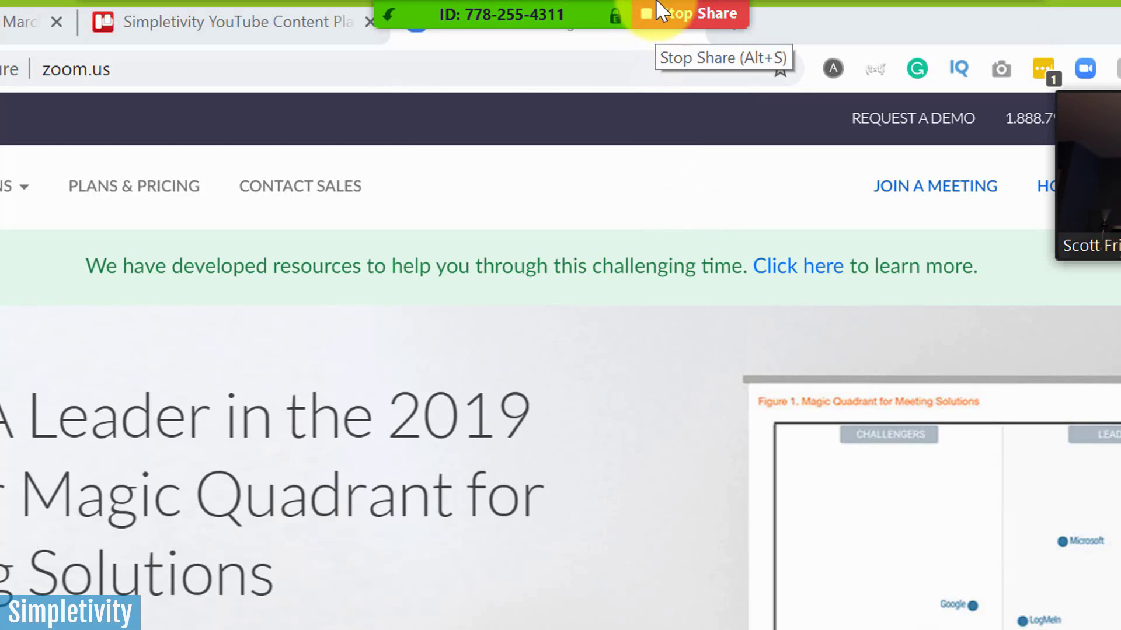
pyautogui.moveTo(577, 9)
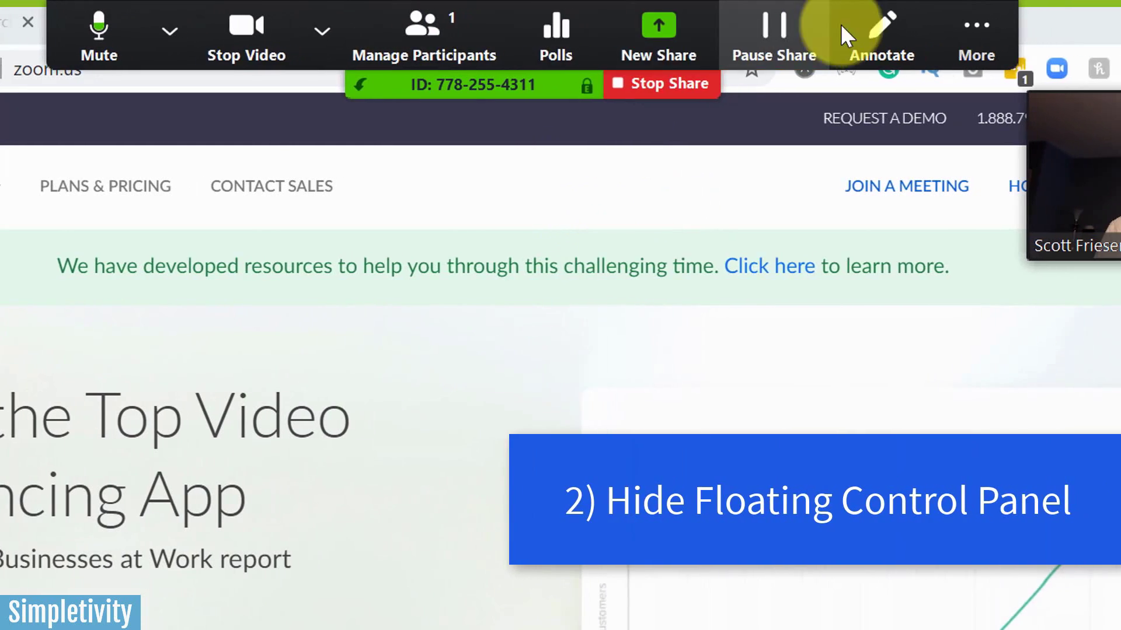
pyautogui.click(981, 32)
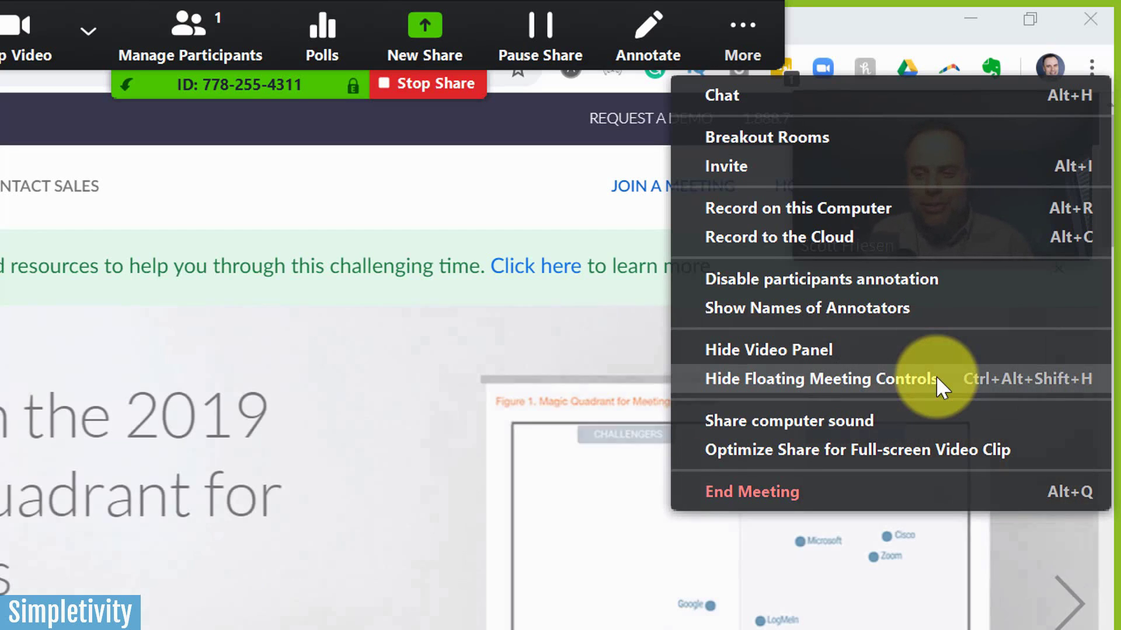
pyautogui.click(810, 377)
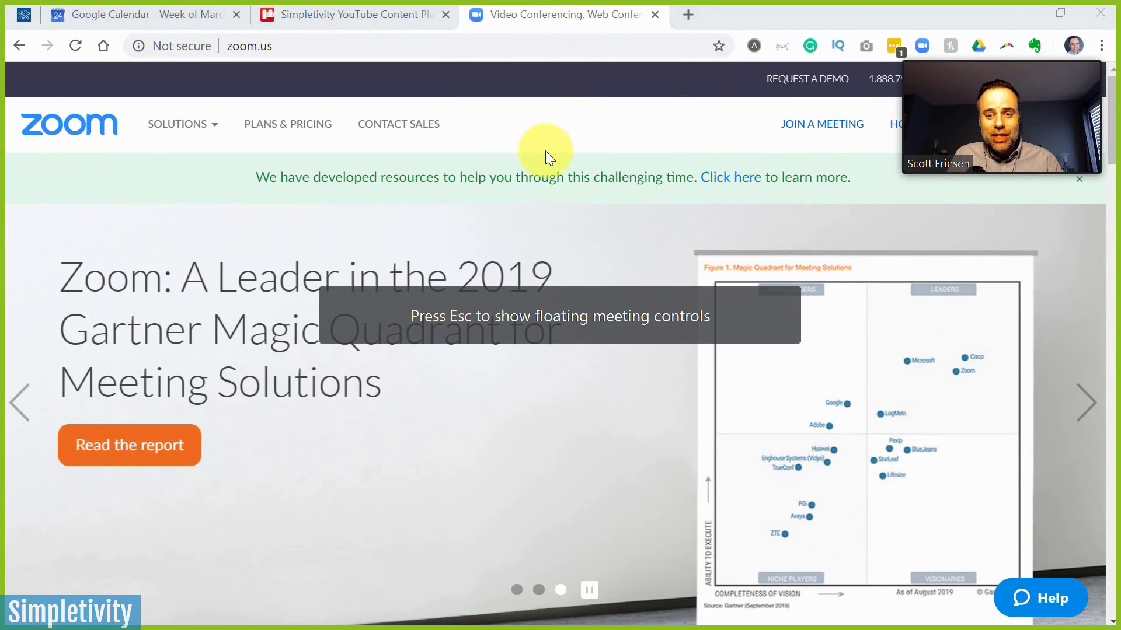
# - Show the YouTube content plan and Google Calendar pages in the shared browser and return to the Zoom website
pyautogui.click(387, 16)
pyautogui.click(189, 15)
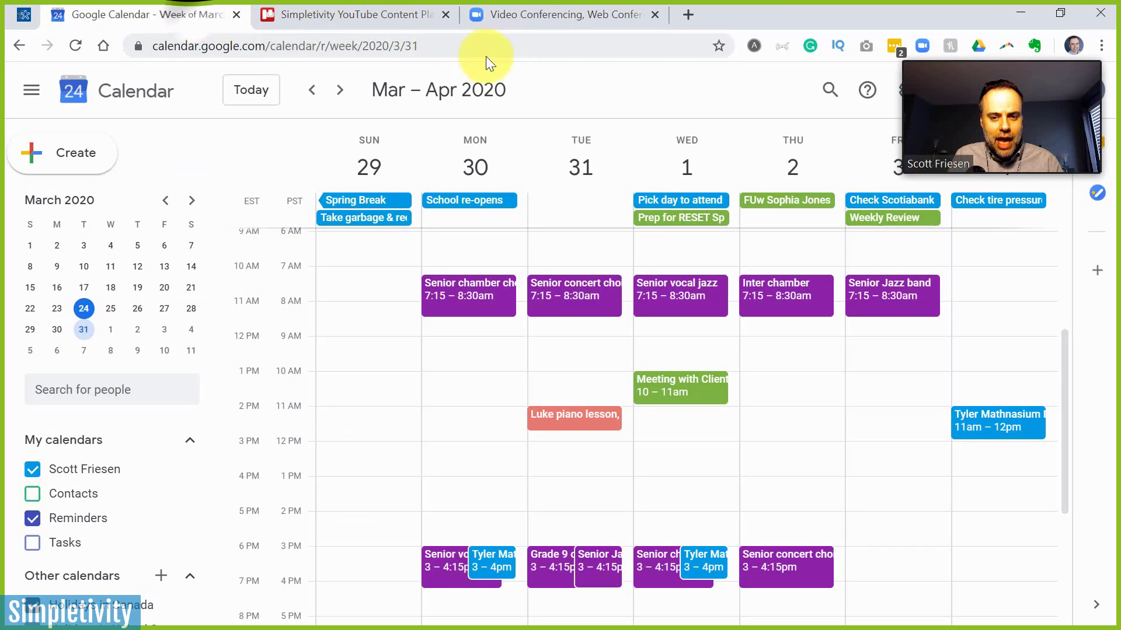
pyautogui.click(549, 14)
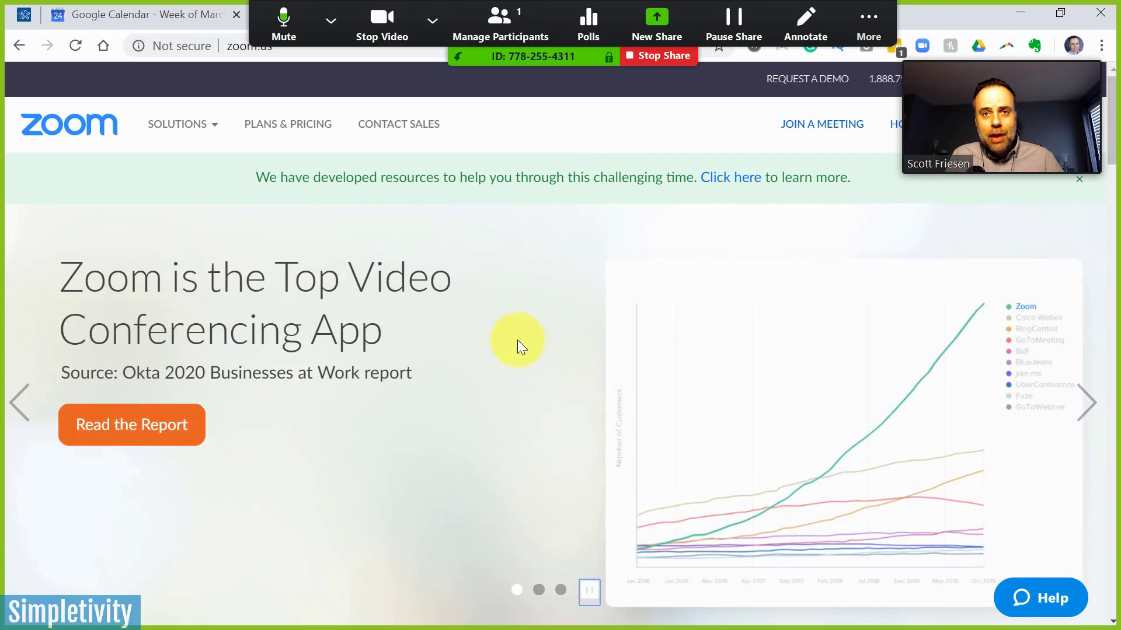
# - Hide the floating meeting controls once more and bring them back
pyautogui.click(892, 26)
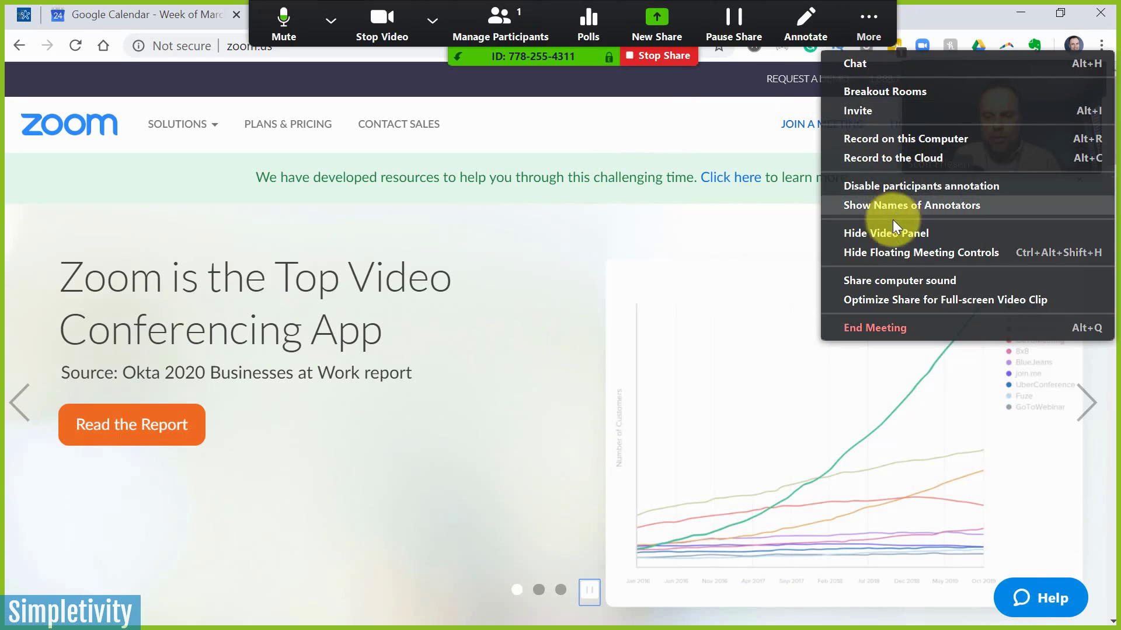
pyautogui.click(894, 251)
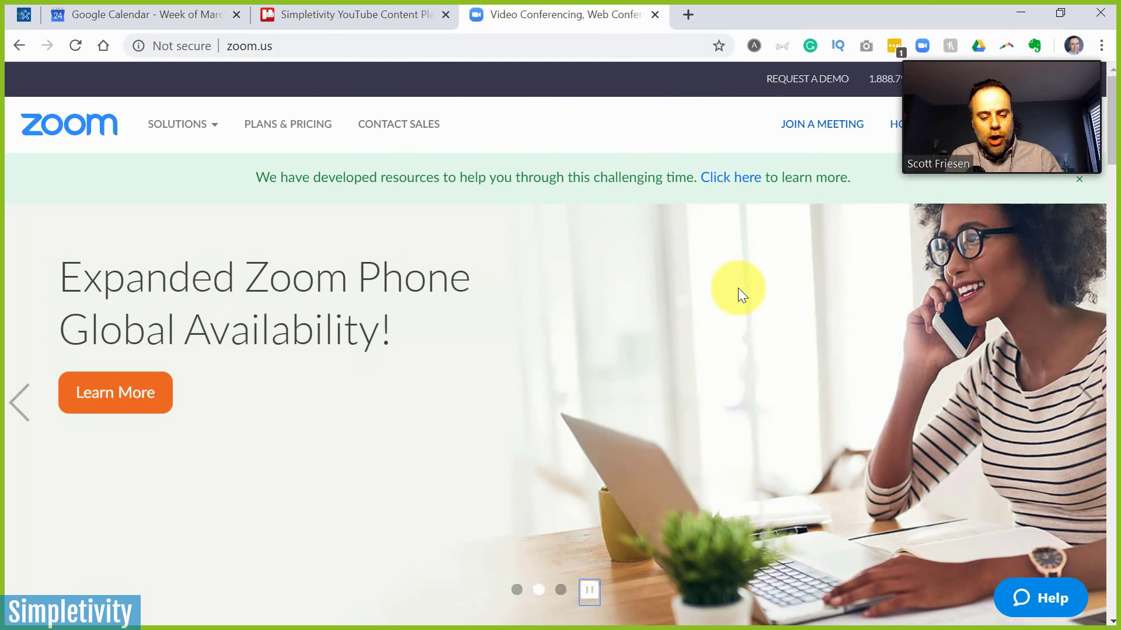
pyautogui.press('Escape')
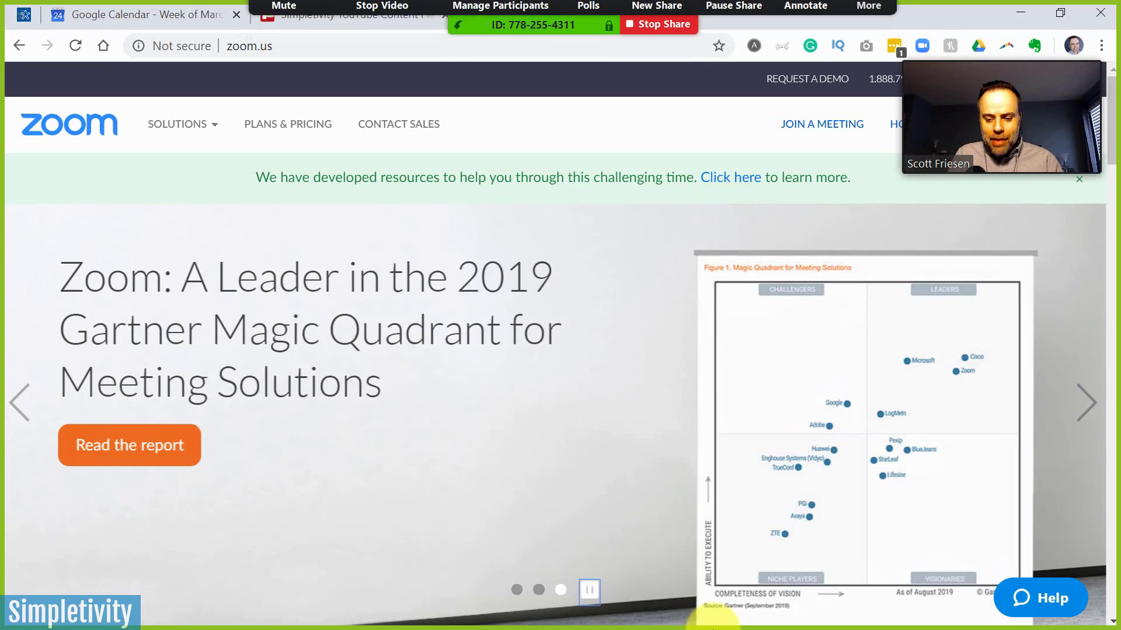
# - Stop the screen share and switch from the meeting window to the Zoom home window
pyautogui.click(644, 8)
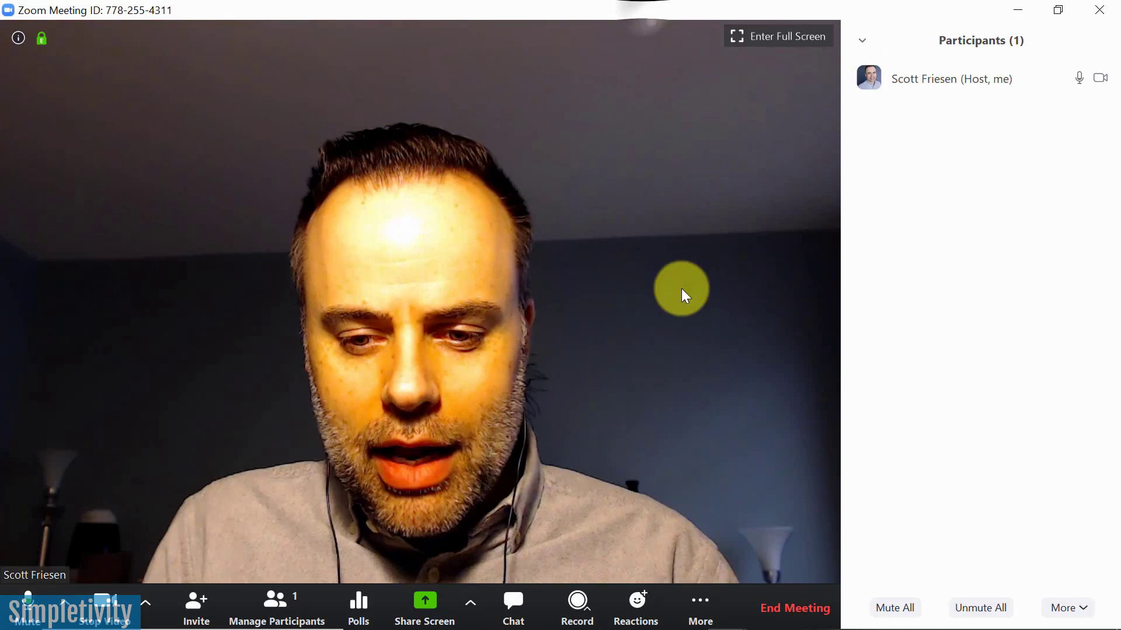
pyautogui.click(1018, 8)
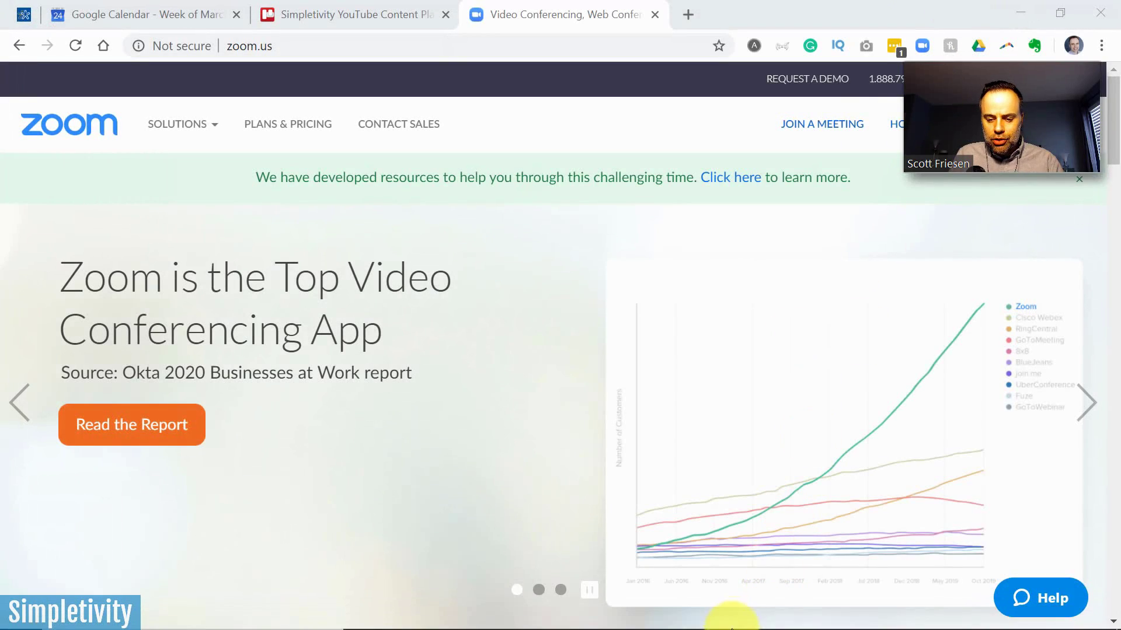
pyautogui.moveTo(727, 626)
pyautogui.click(645, 541)
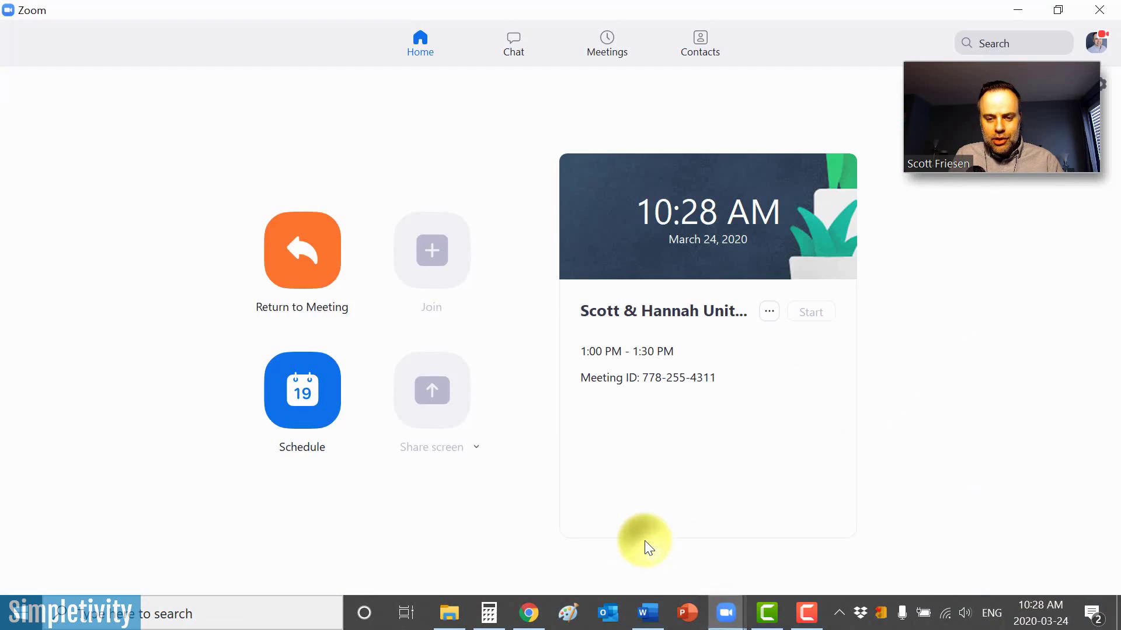
# - Move the floating video thumbnail clear of the settings gear and open the Zoom settings
pyautogui.moveTo(1002, 117)
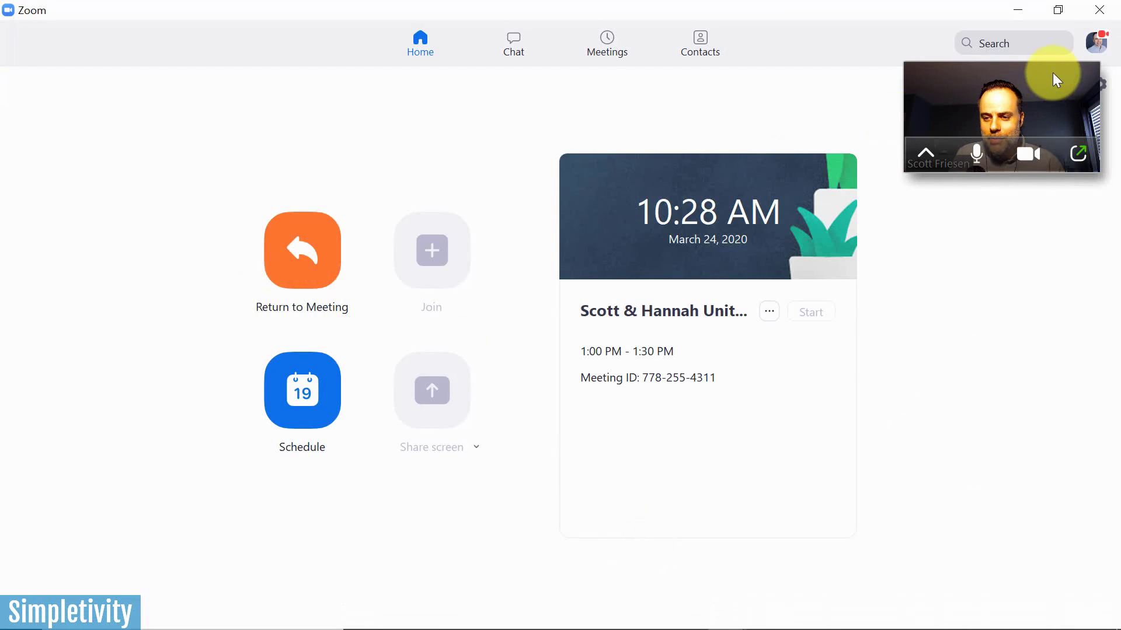
pyautogui.moveTo(1053, 74); pyautogui.dragTo(1062, 115)
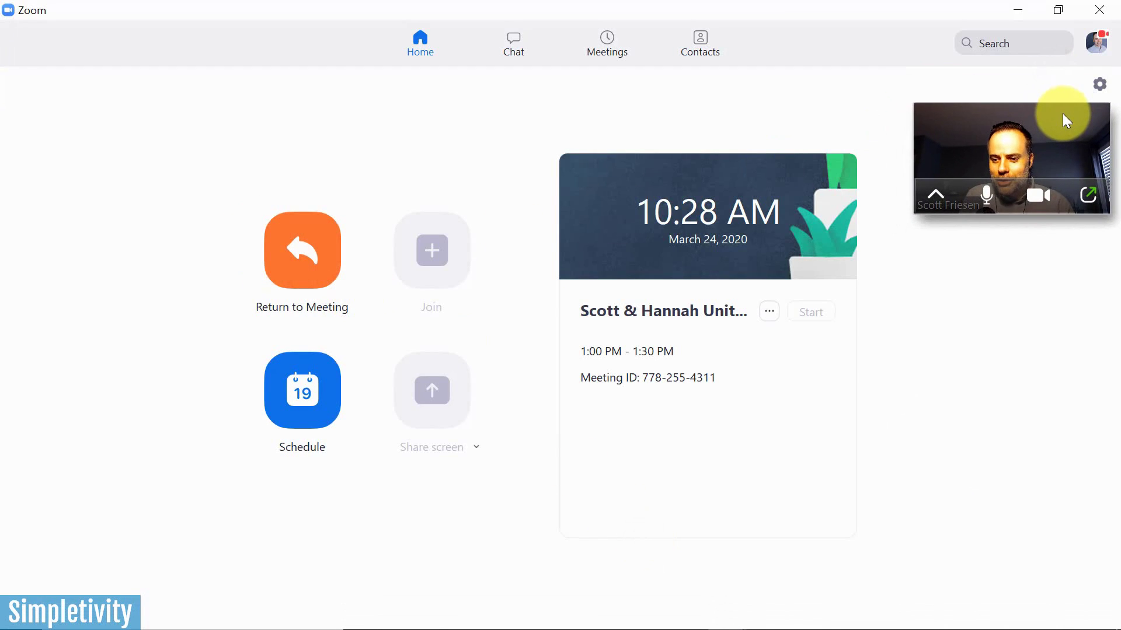
pyautogui.click(1102, 87)
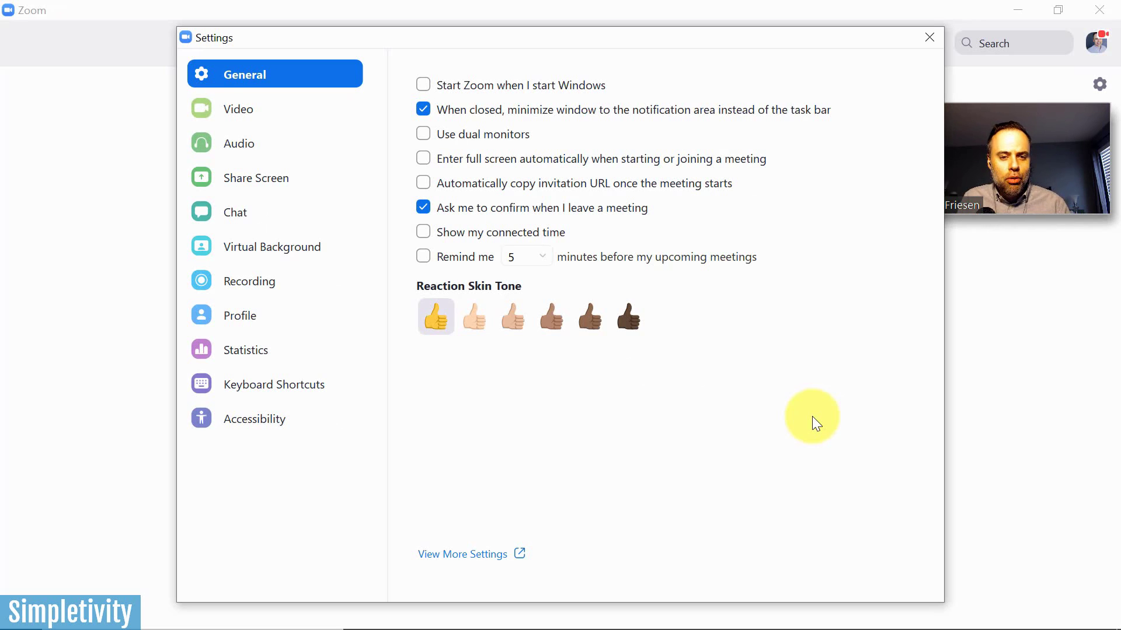
# - Review the camera, My Video and meeting options in the video settings
pyautogui.click(267, 110)
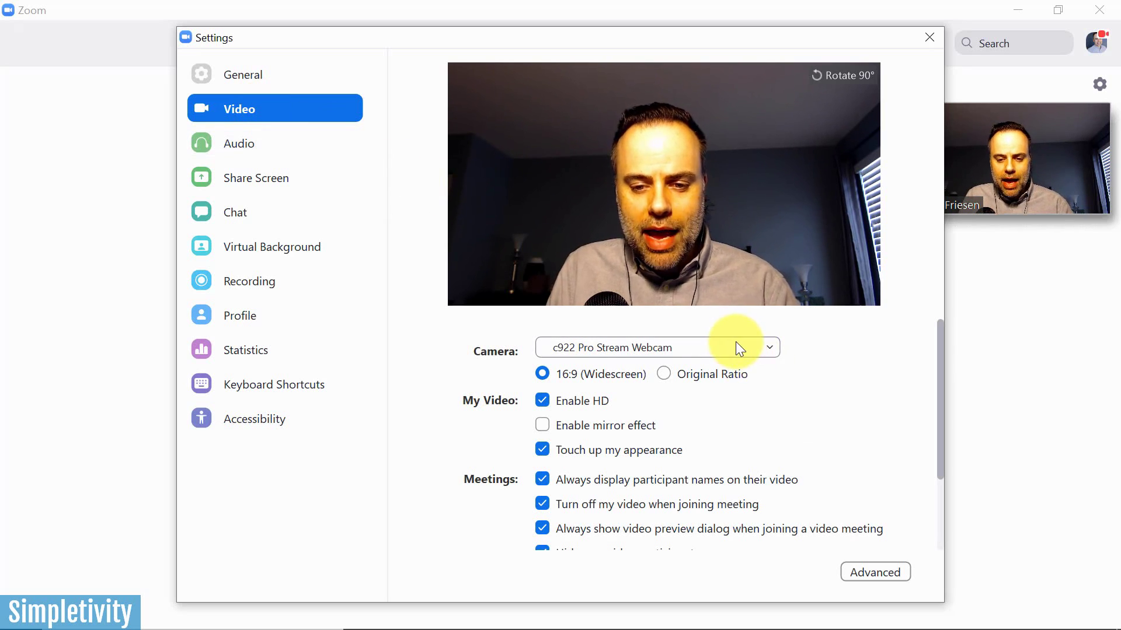
pyautogui.scroll(-1, 785, 391)
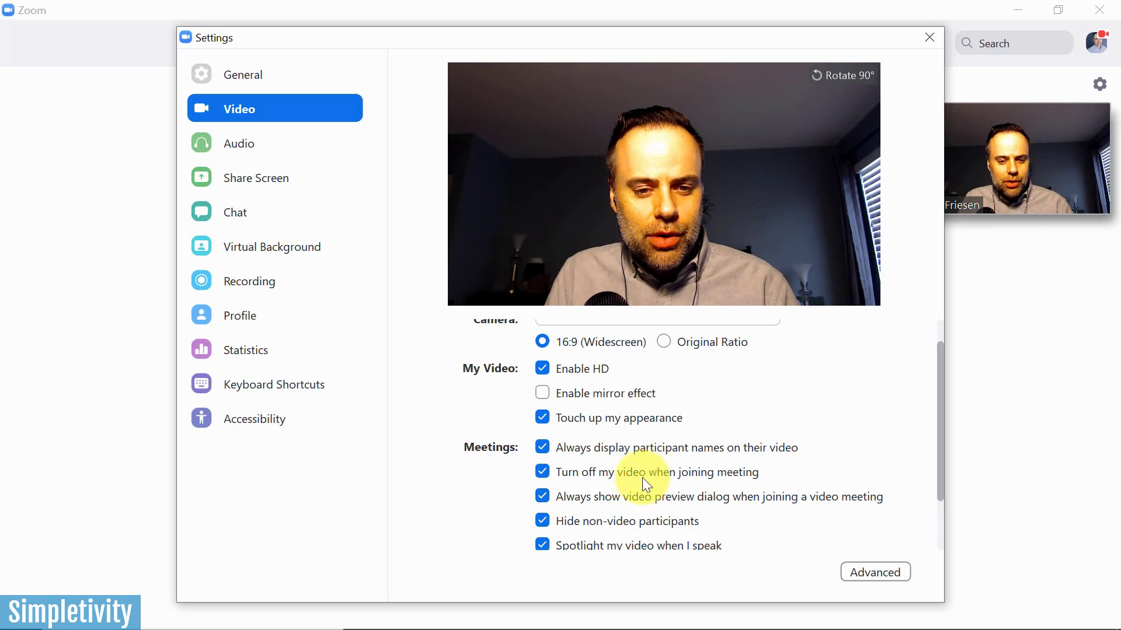
# - Preview the San Francisco, Earth, Northern Lights and Beach virtual backgrounds and apply the black chalkboard image with the logo
pyautogui.click(264, 246)
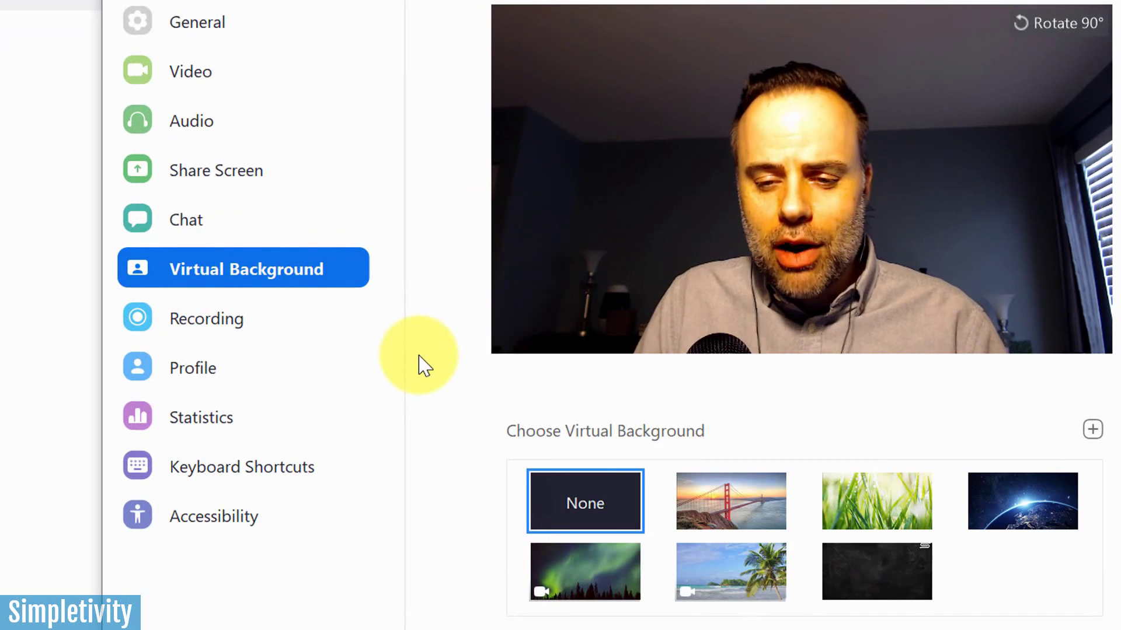
pyautogui.click(750, 519)
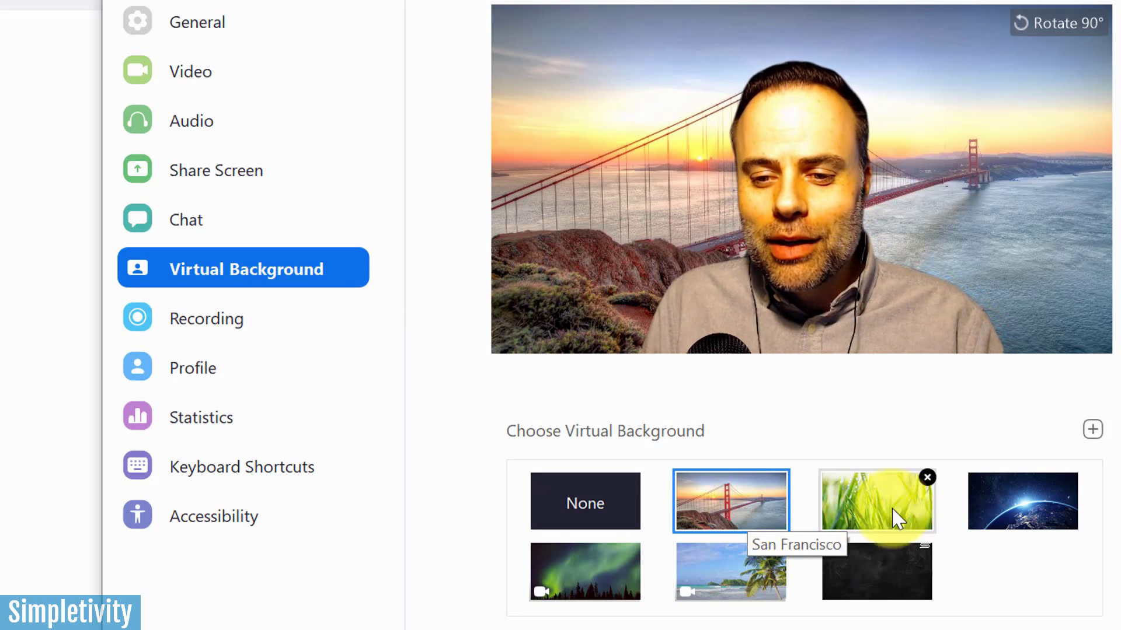
pyautogui.click(1026, 498)
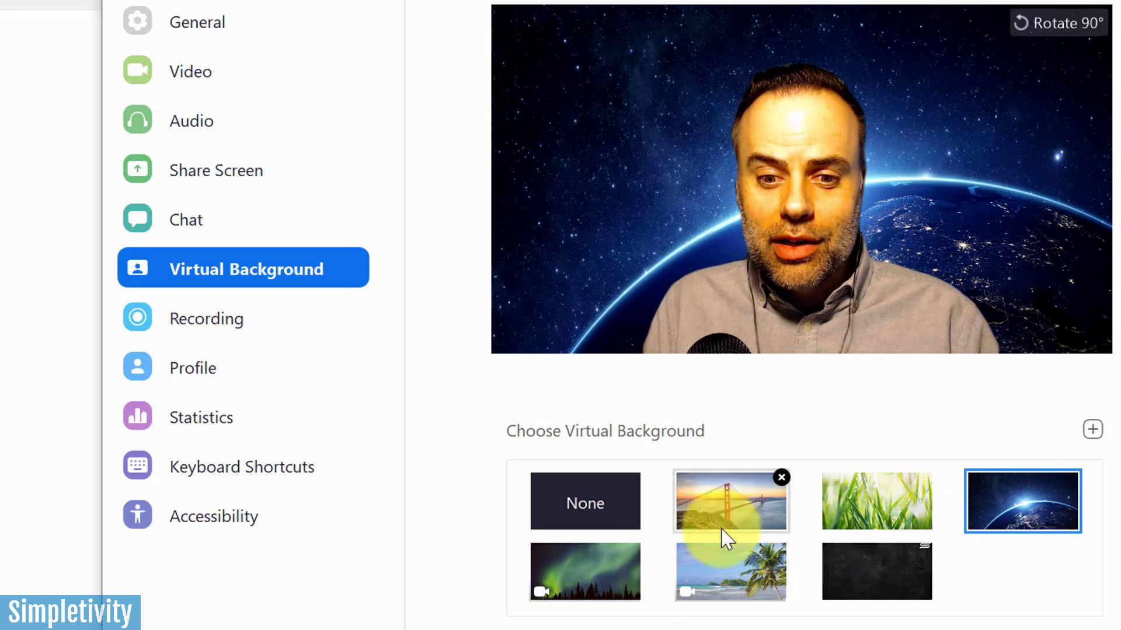
pyautogui.click(600, 501)
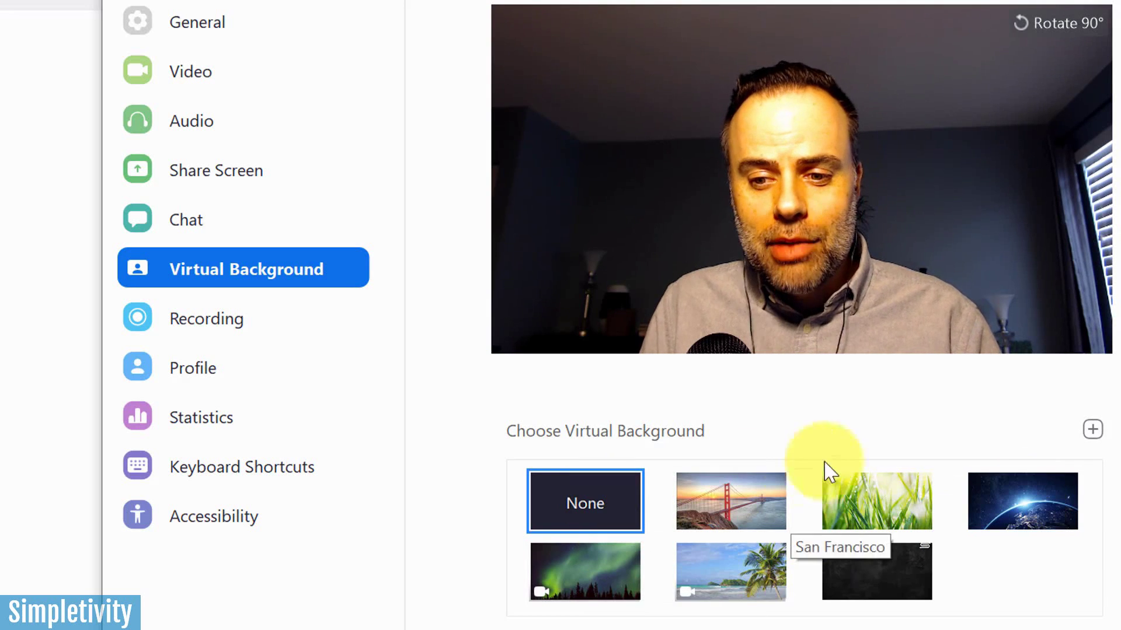
pyautogui.click(1030, 519)
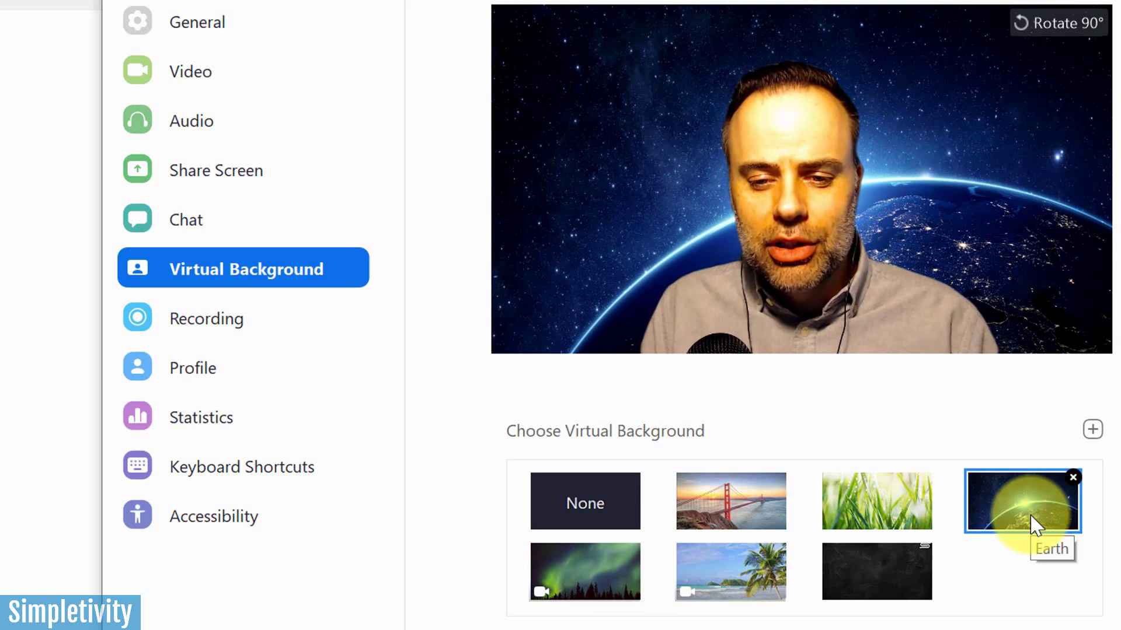
pyautogui.click(607, 589)
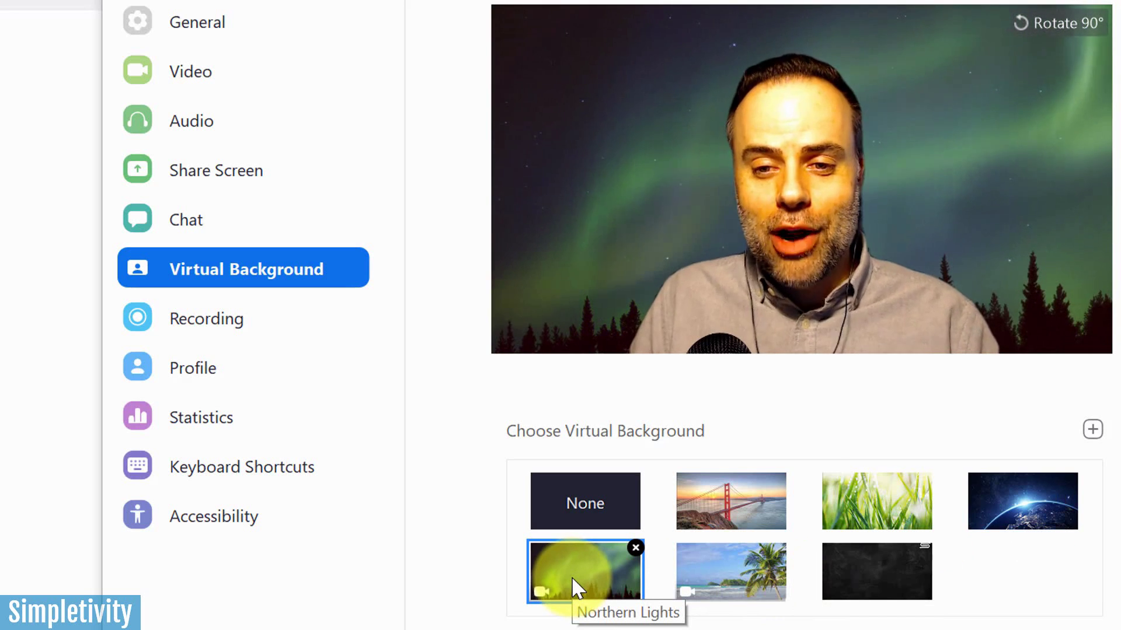
pyautogui.click(728, 584)
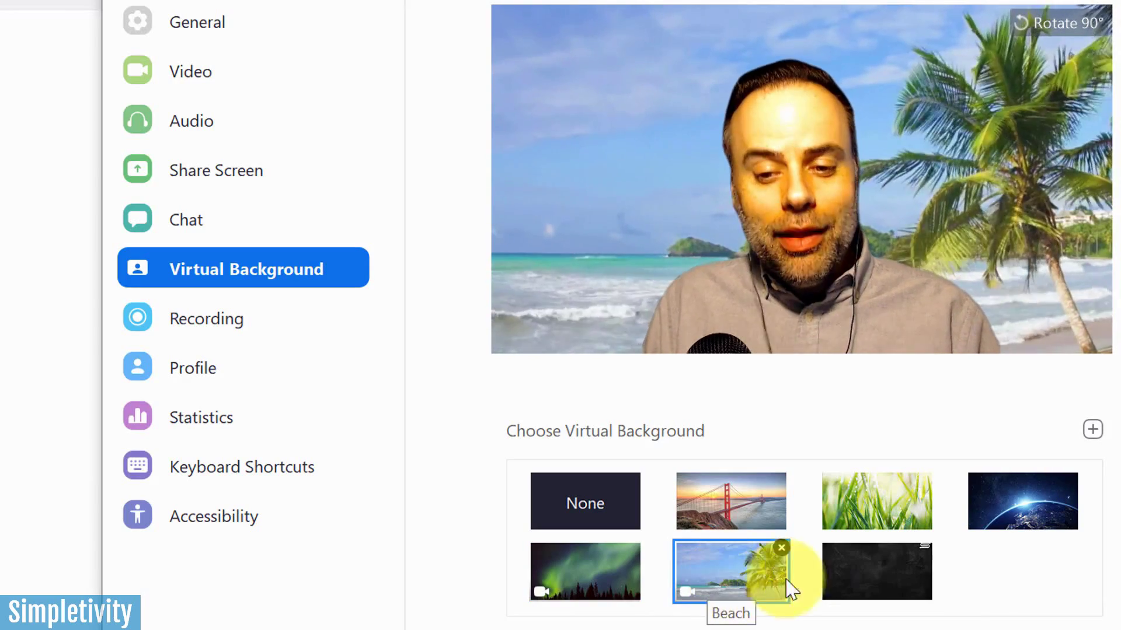
pyautogui.click(899, 578)
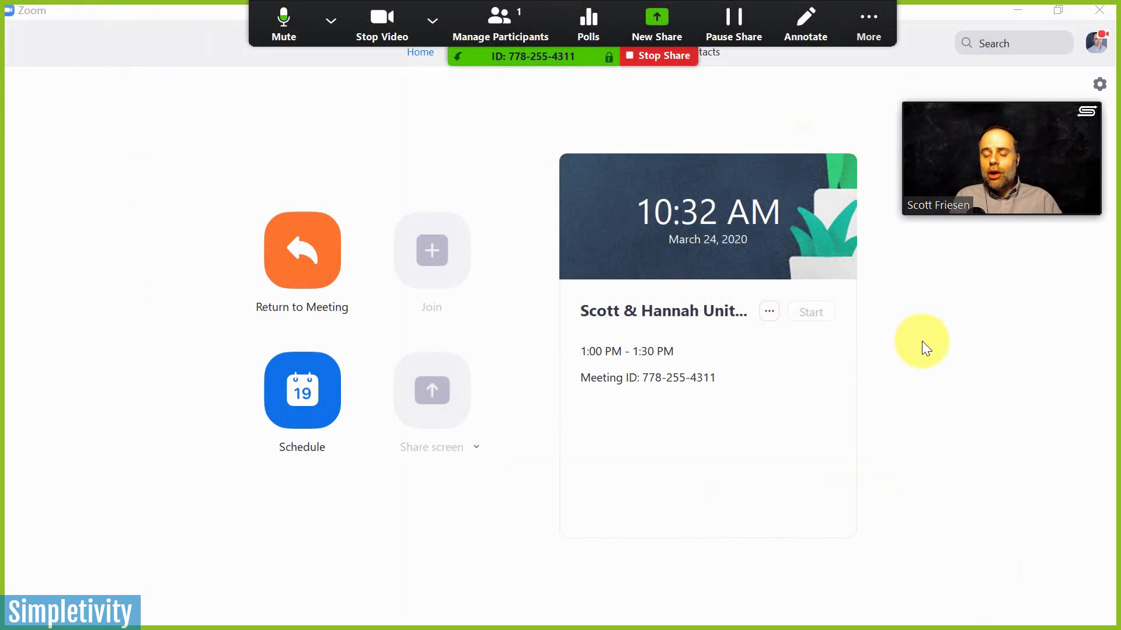
# - Minimize the Zoom home window, switch to Google Calendar in the browser and open the "Meeting with Client" event for editing
pyautogui.click(1018, 11)
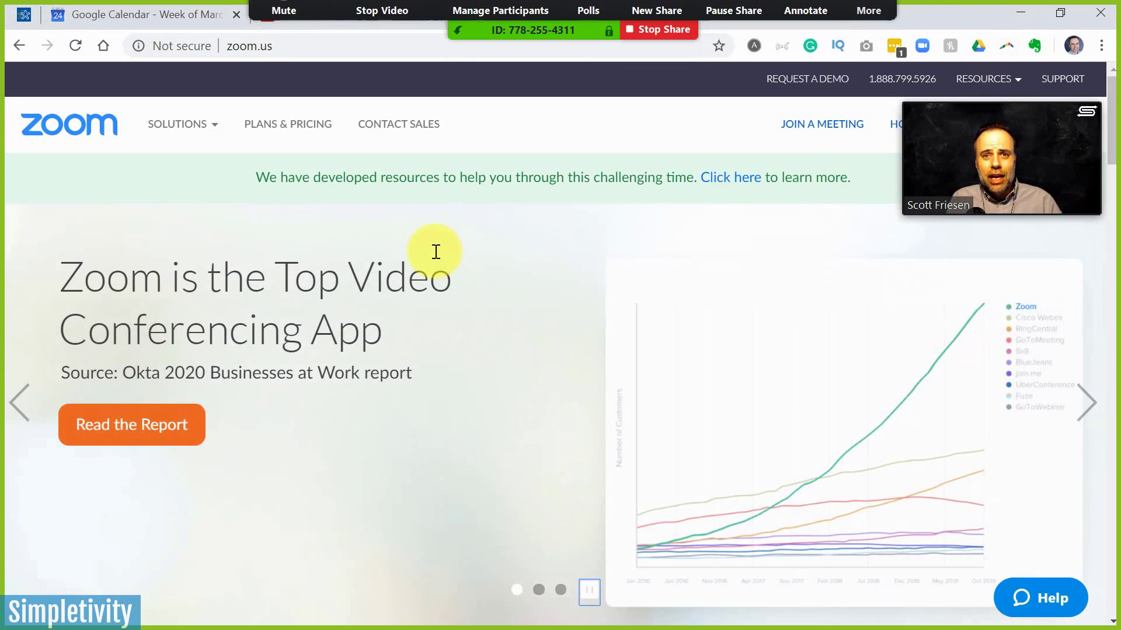
pyautogui.click(155, 12)
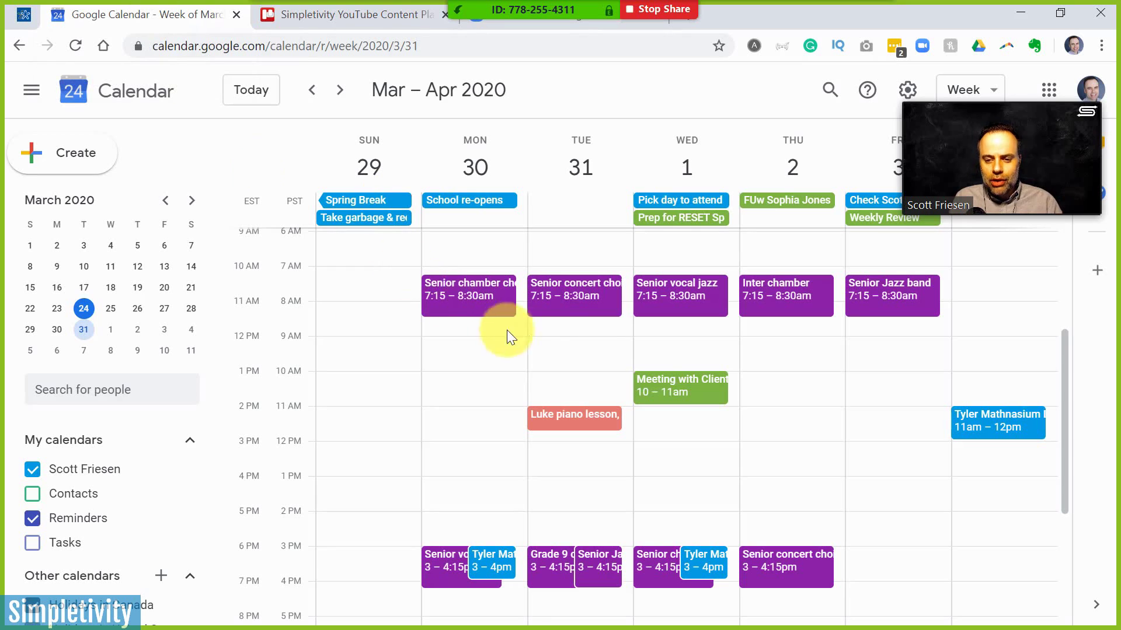
pyautogui.click(677, 383)
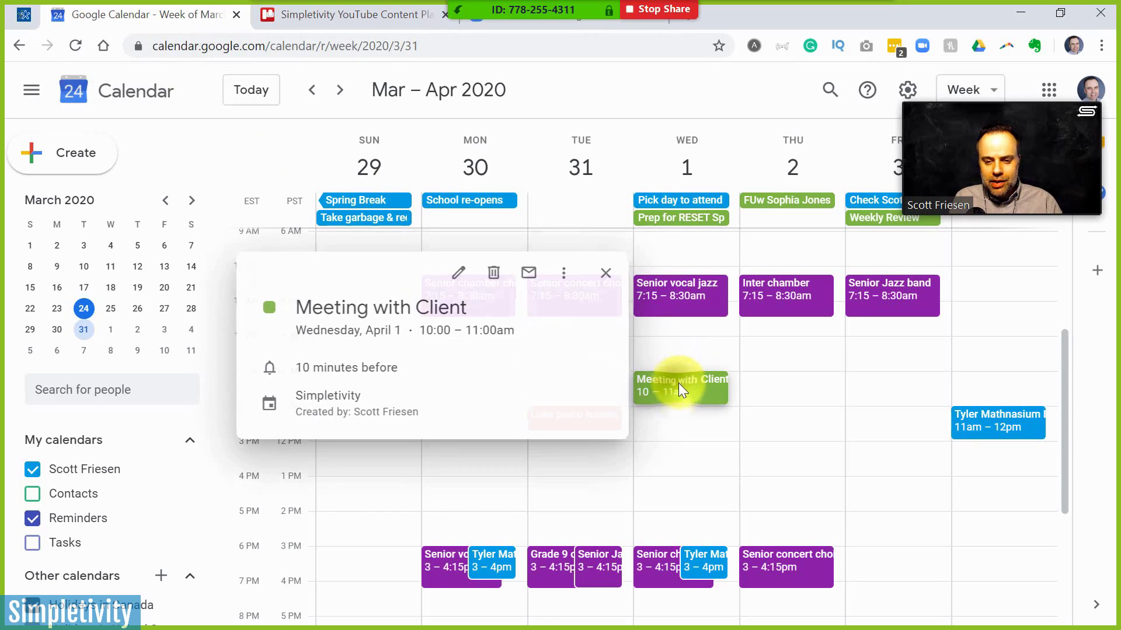
pyautogui.click(456, 272)
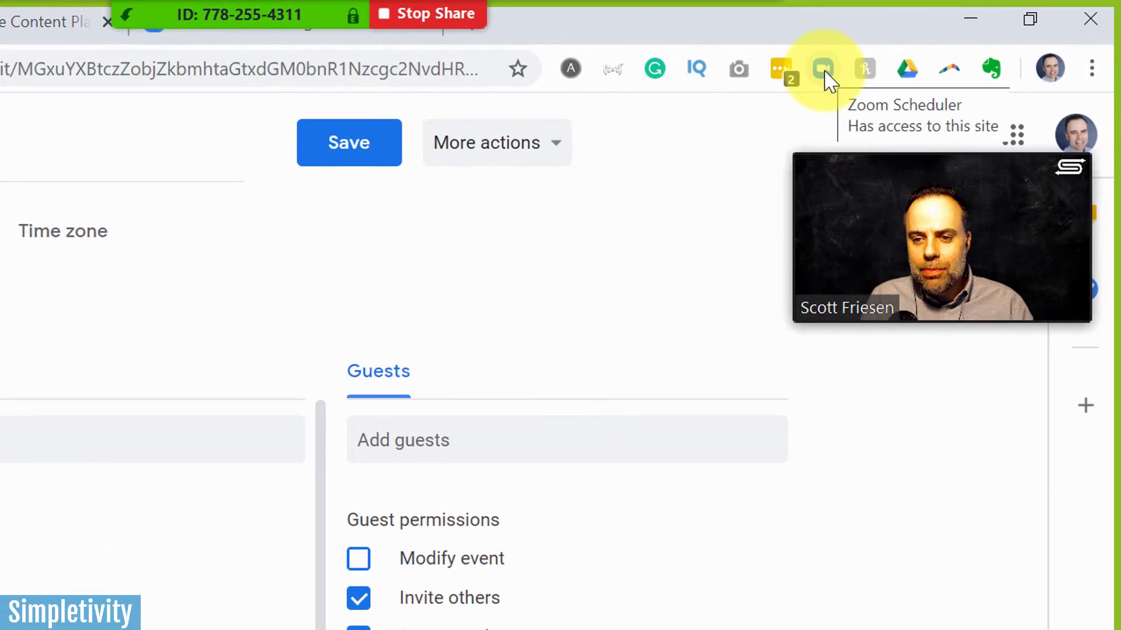
# - Check the meeting options offered by the Zoom Scheduler extension and dismiss its popup
pyautogui.click(823, 69)
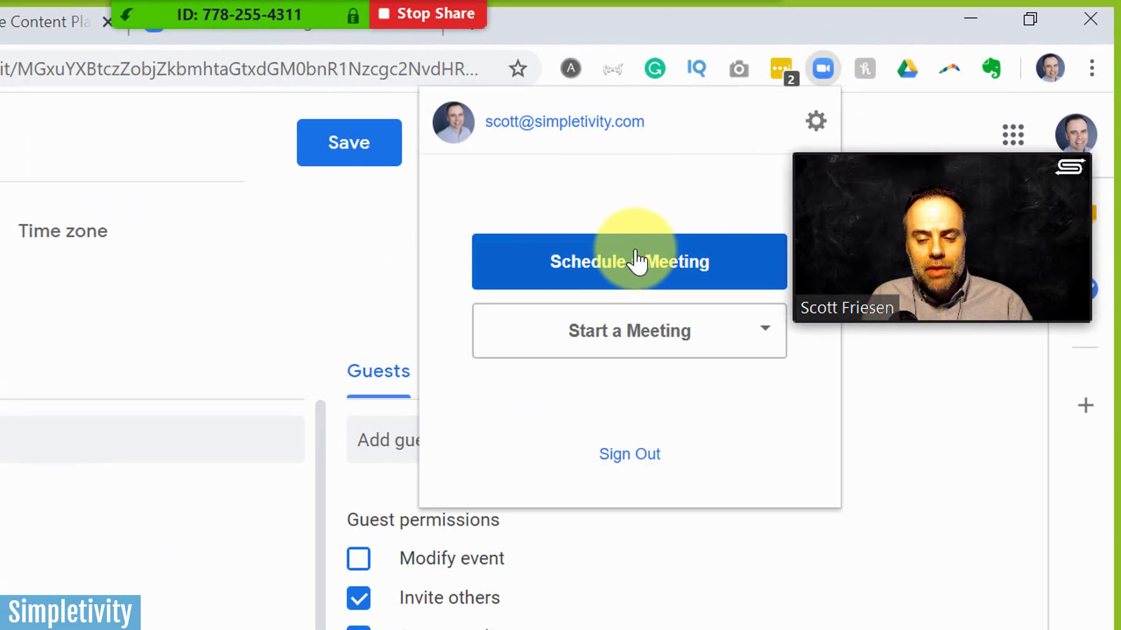
pyautogui.moveTo(646, 328)
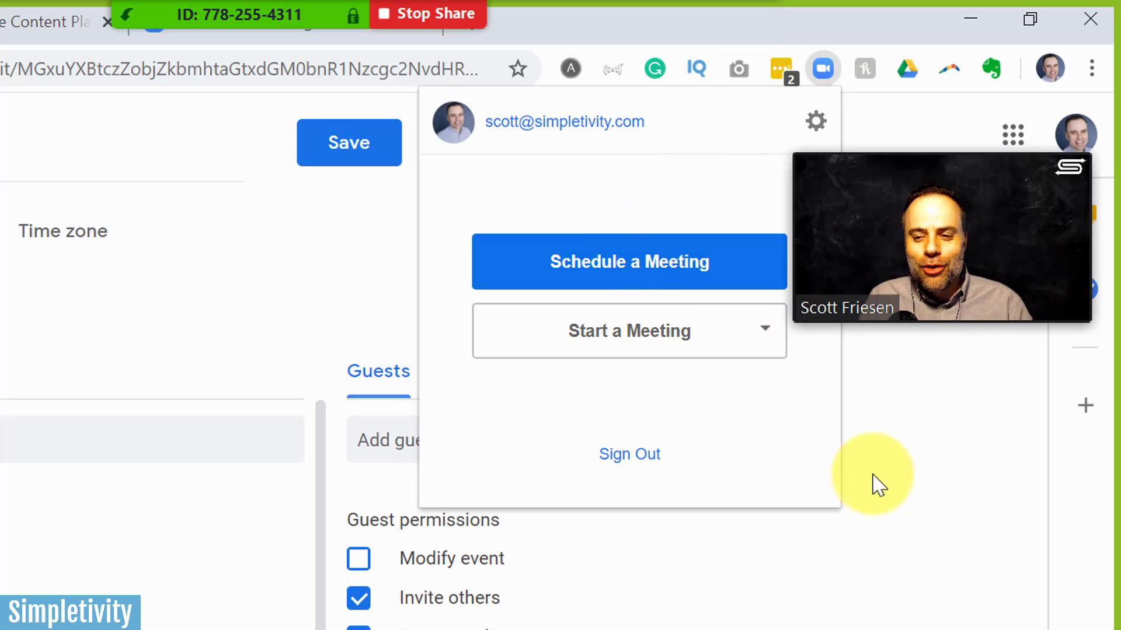
pyautogui.click(913, 493)
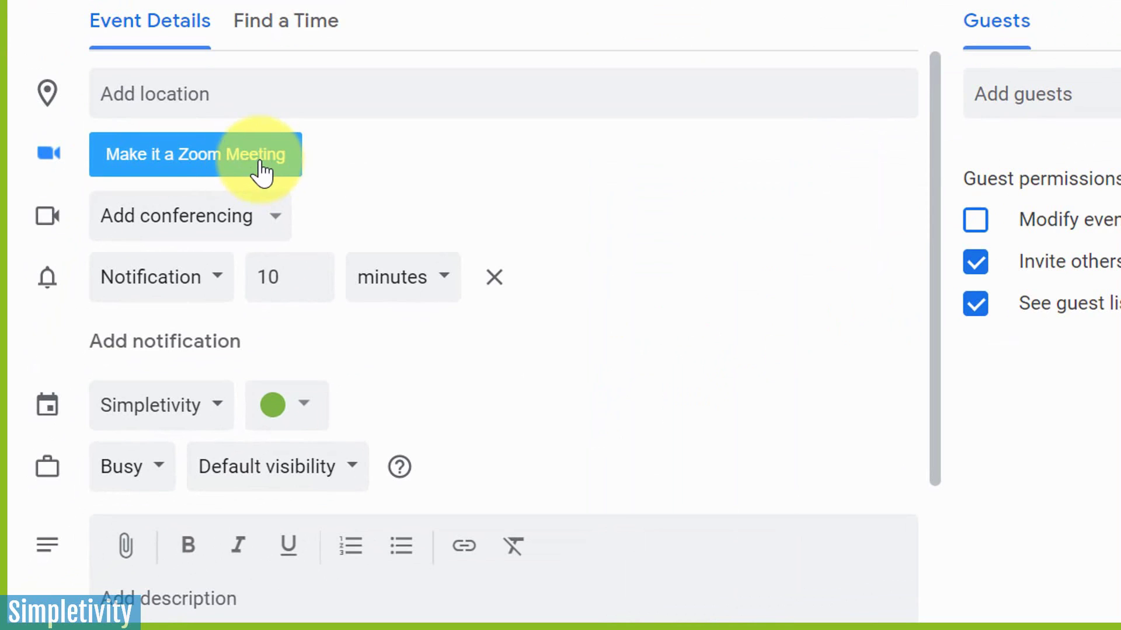
# - Make the "Meeting with Client" event a Zoom meeting and review the join link and dial-in details added to its description
pyautogui.click(249, 165)
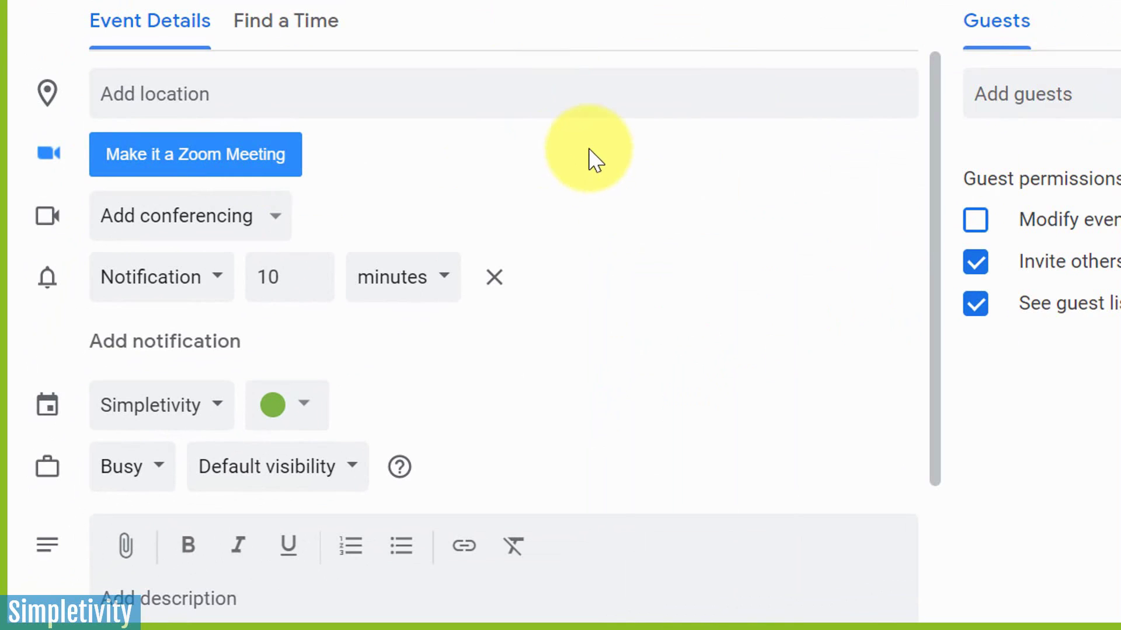
pyautogui.click(210, 163)
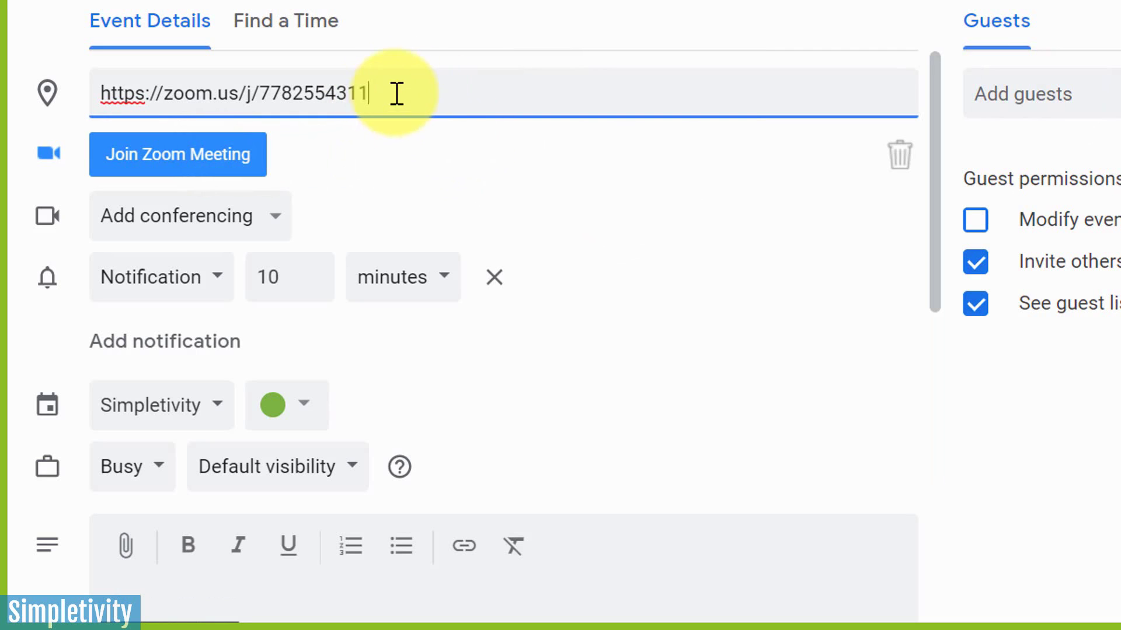
pyautogui.scroll(-10, 3, 234)
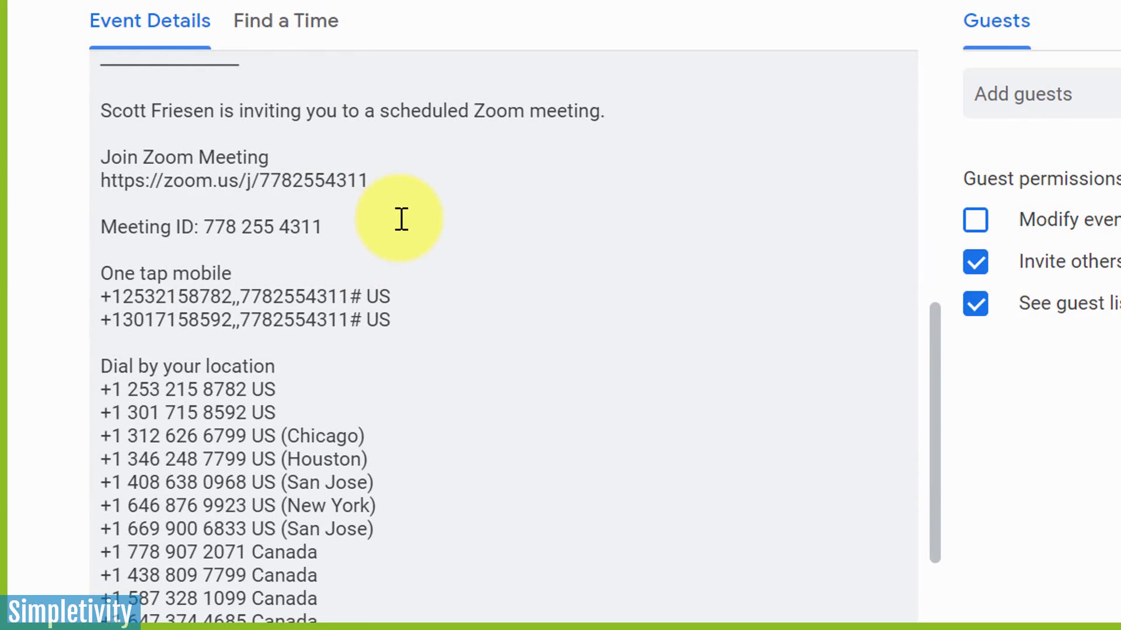
pyautogui.scroll(10, 338, 183)
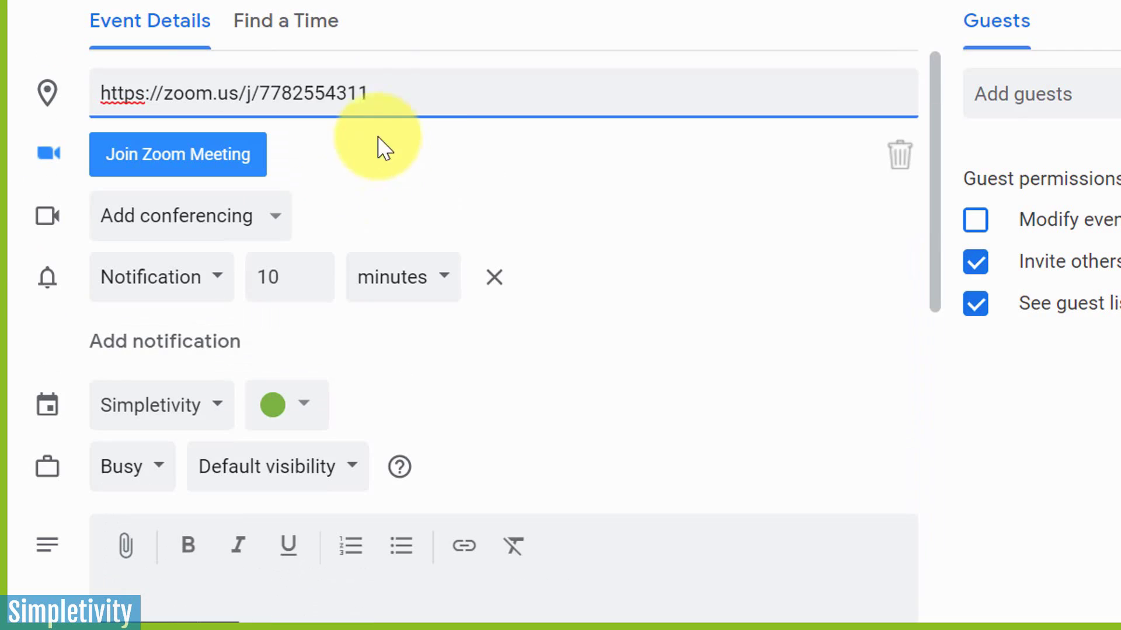
pyautogui.scroll(-10, 393, 100)
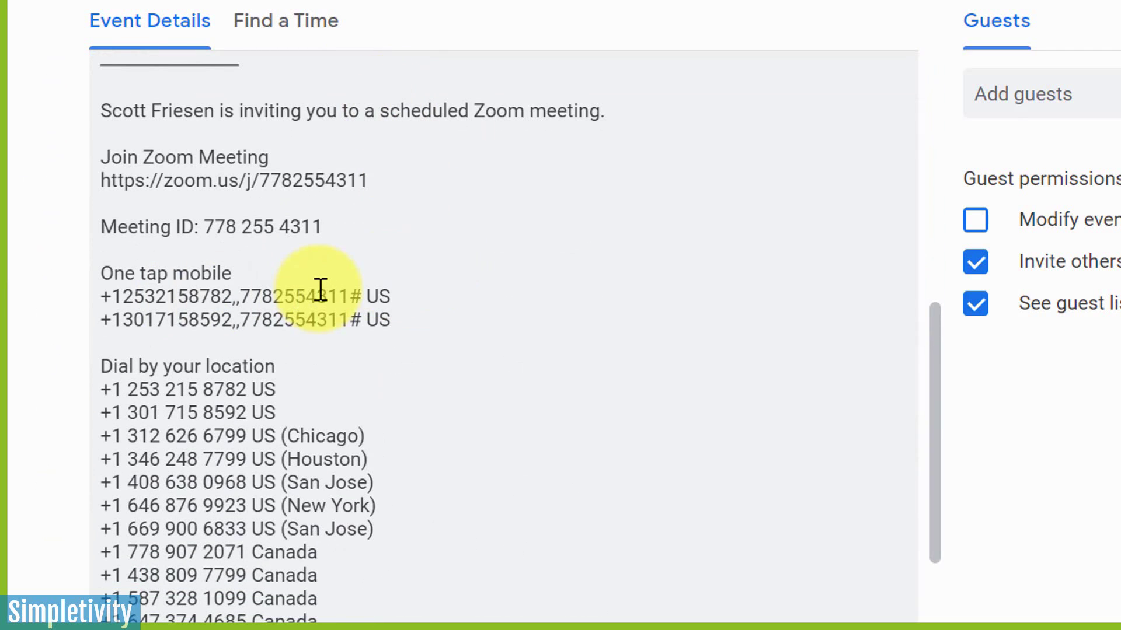
pyautogui.scroll(-3, 320, 290)
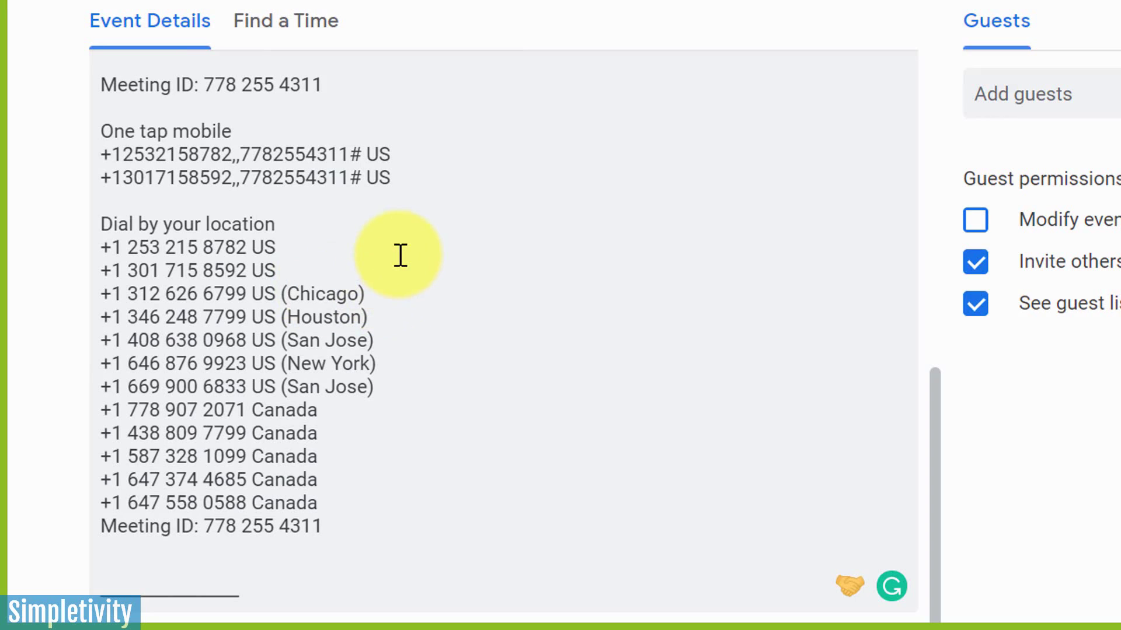
pyautogui.scroll(3, 226, 403)
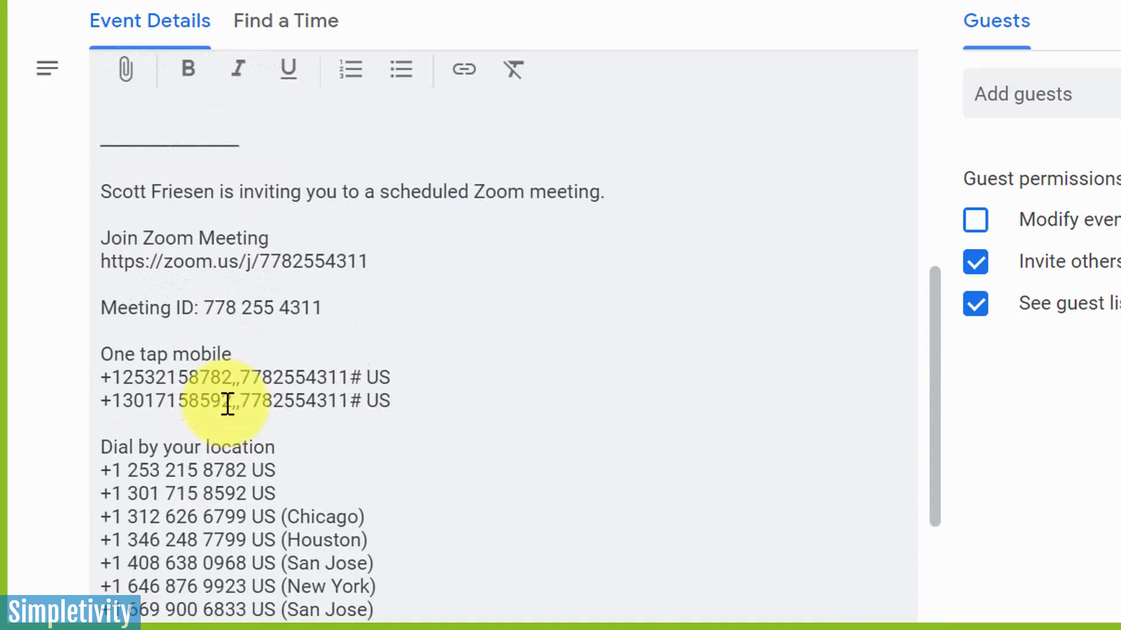
pyautogui.scroll(5, 228, 403)
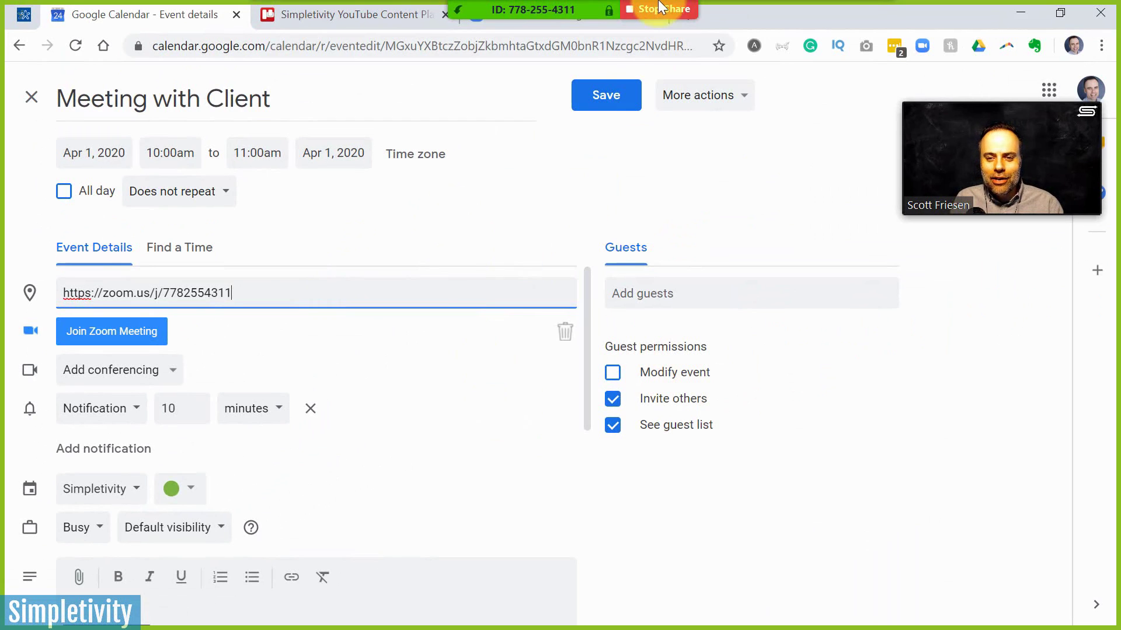
# - Start a new share of the Document1 Word window in place of the whole screen
pyautogui.moveTo(642, 9)
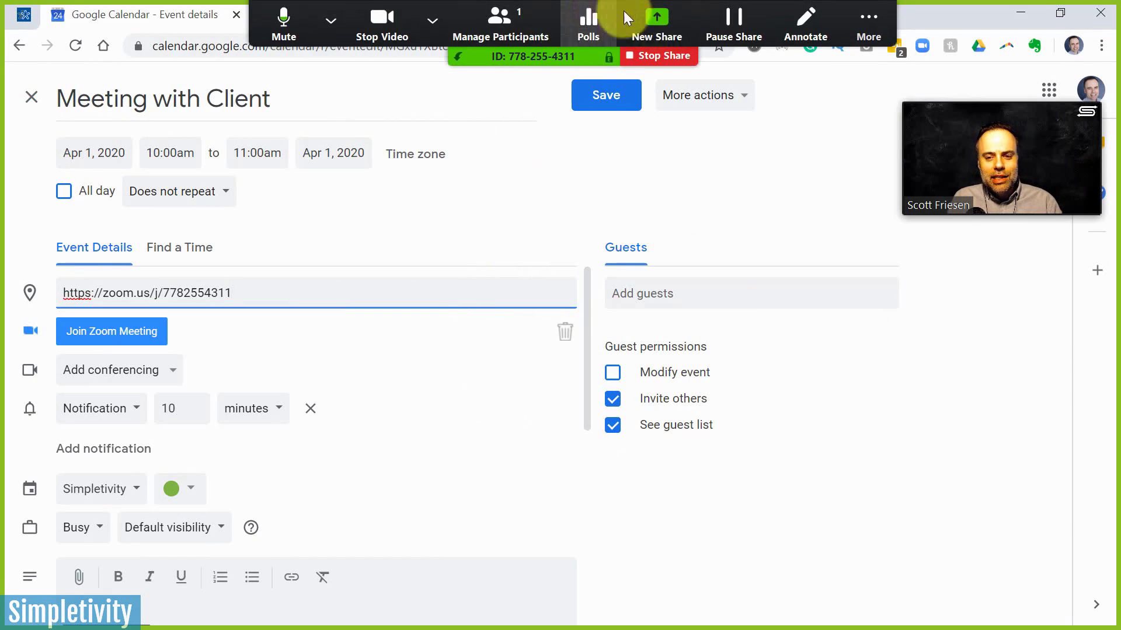
pyautogui.click(432, 22)
pyautogui.press('Escape')
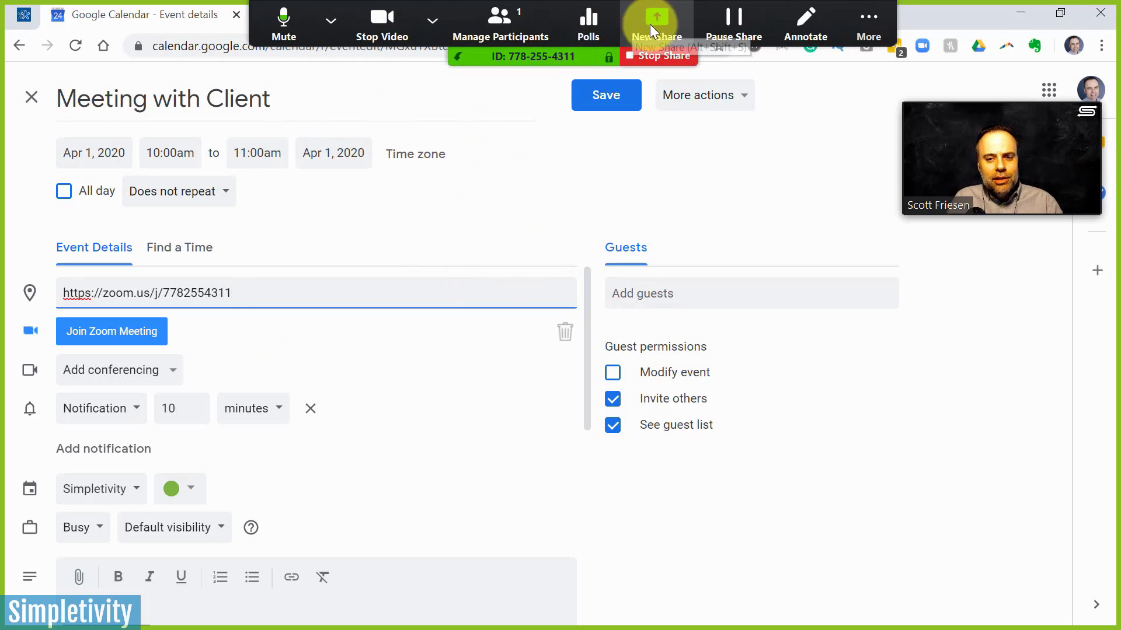
pyautogui.click(662, 19)
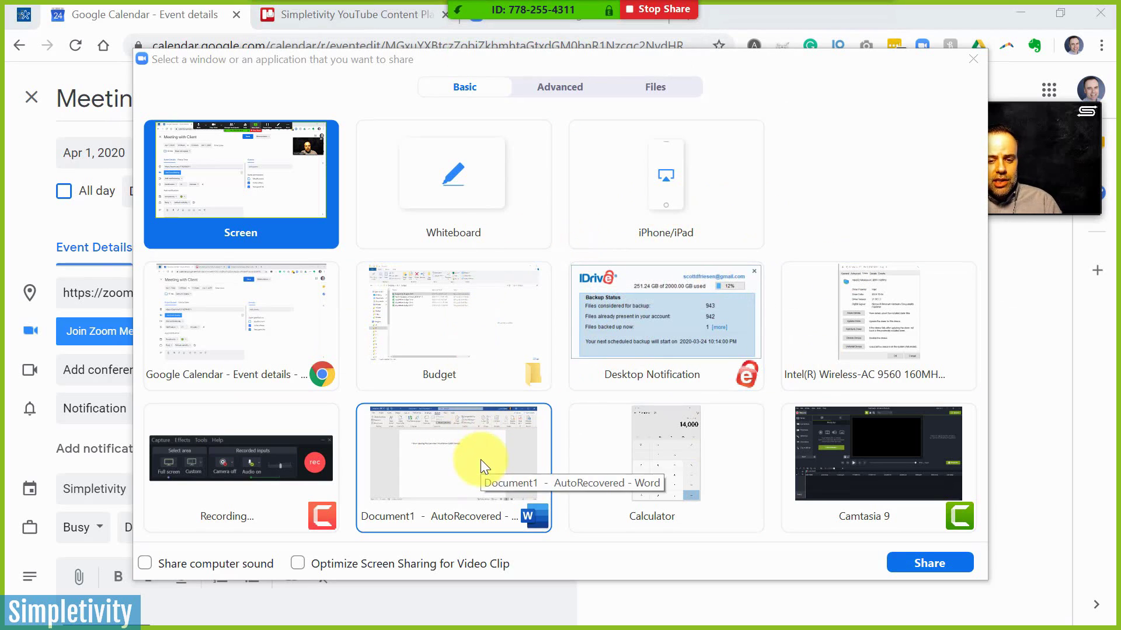
pyautogui.click(442, 449)
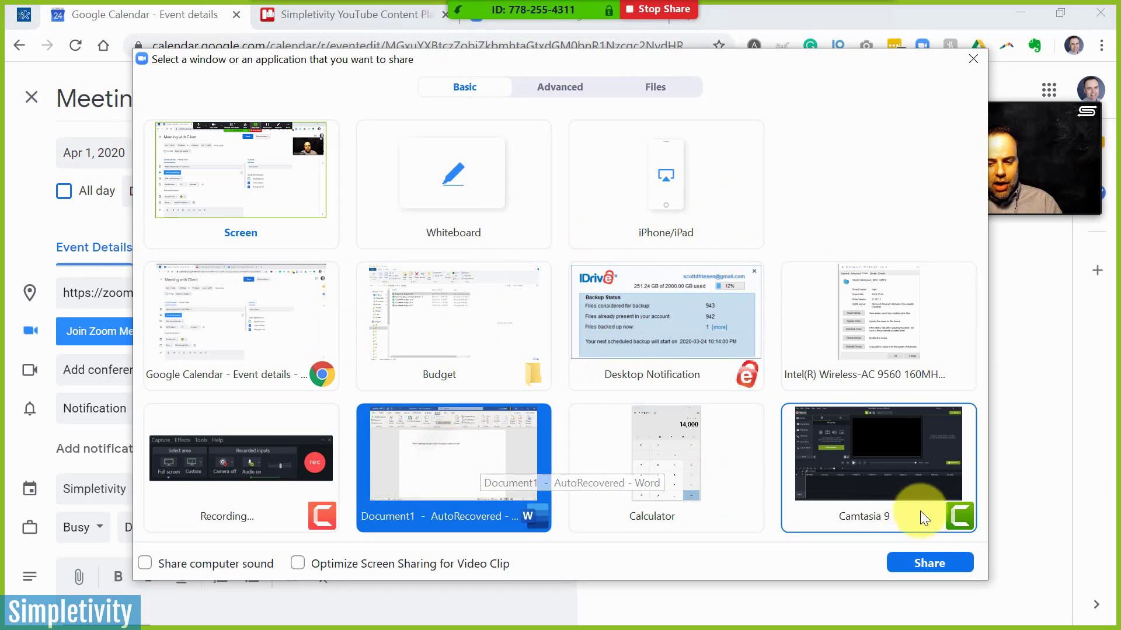
pyautogui.click(939, 564)
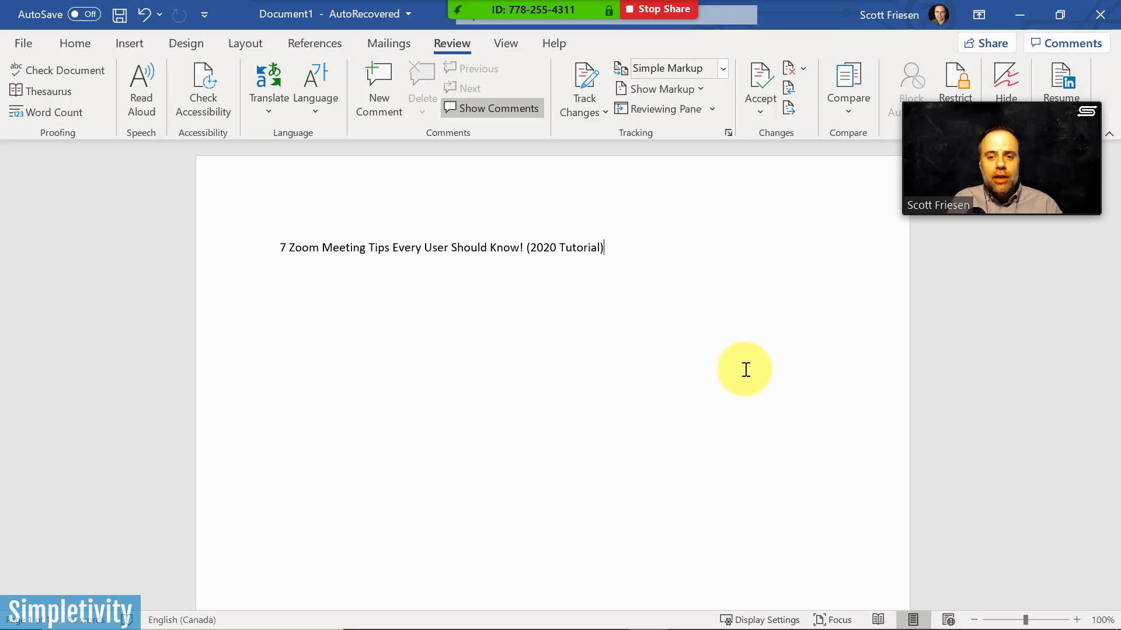
# - Switch the share from the Word document to the Google Calendar event details window
pyautogui.moveTo(609, 7)
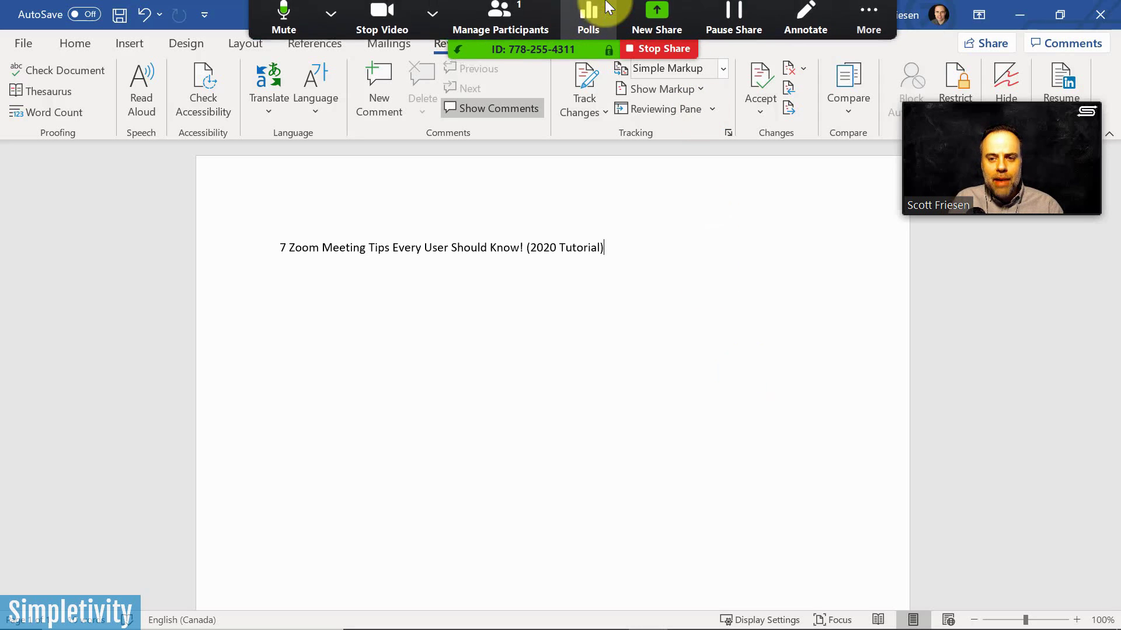
pyautogui.click(663, 16)
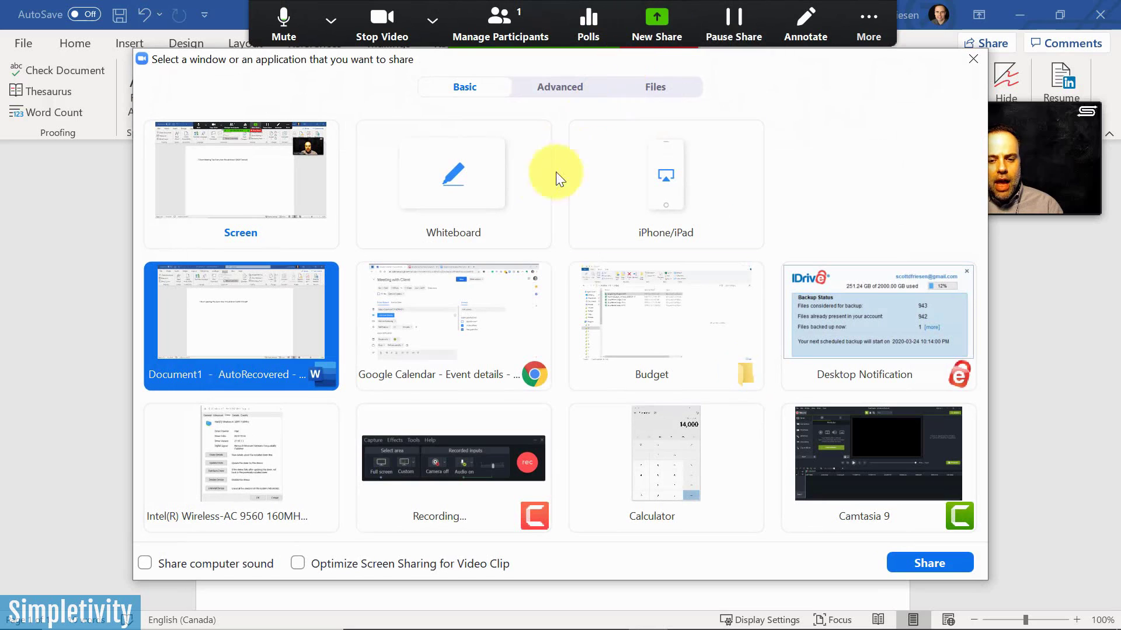
pyautogui.click(443, 320)
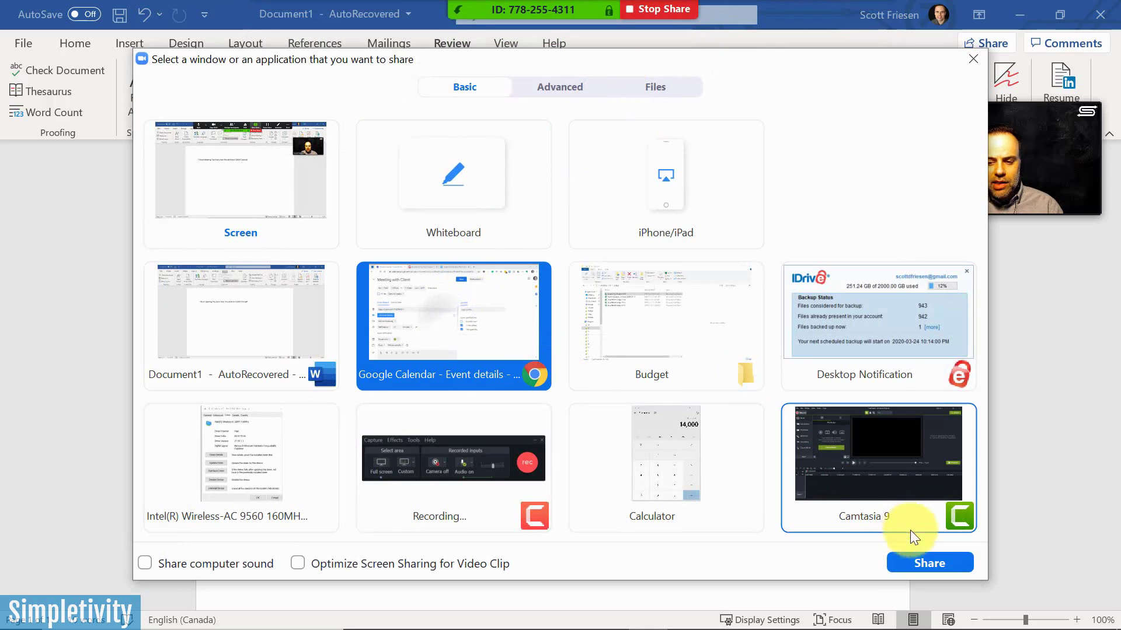
pyautogui.click(930, 562)
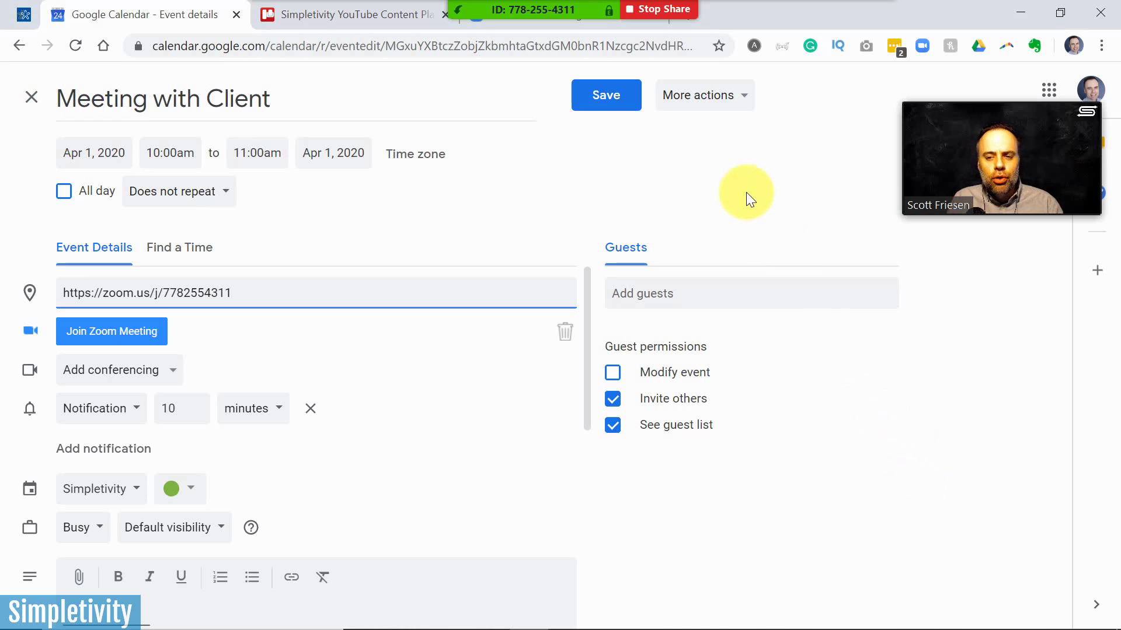
# - Pause the screen share of the calendar window and resume it
pyautogui.moveTo(697, 6)
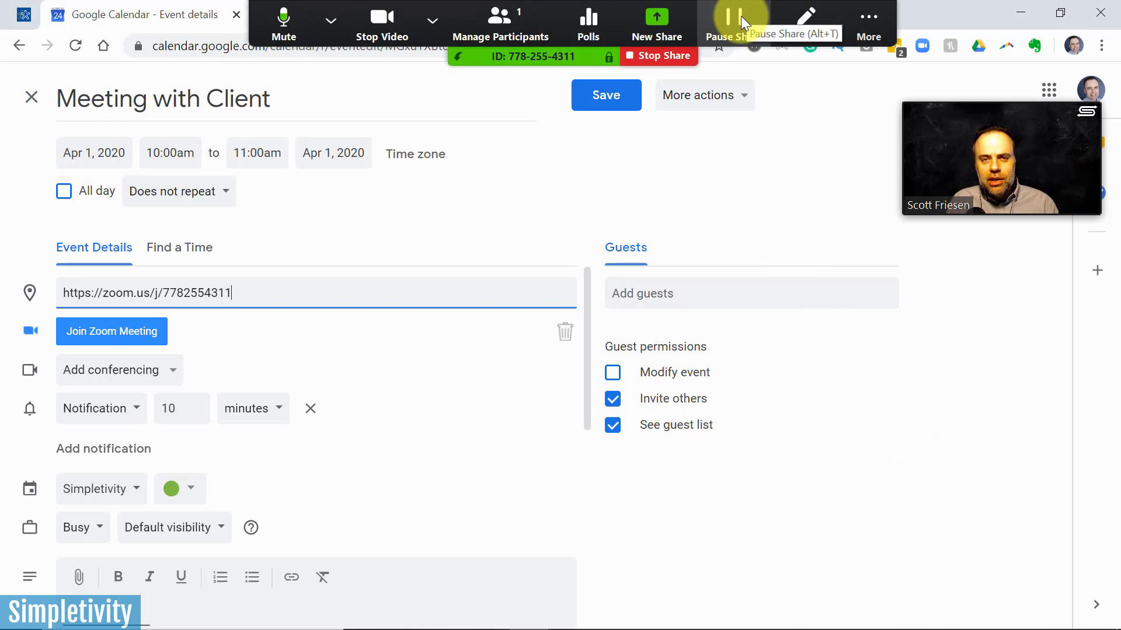
pyautogui.click(741, 16)
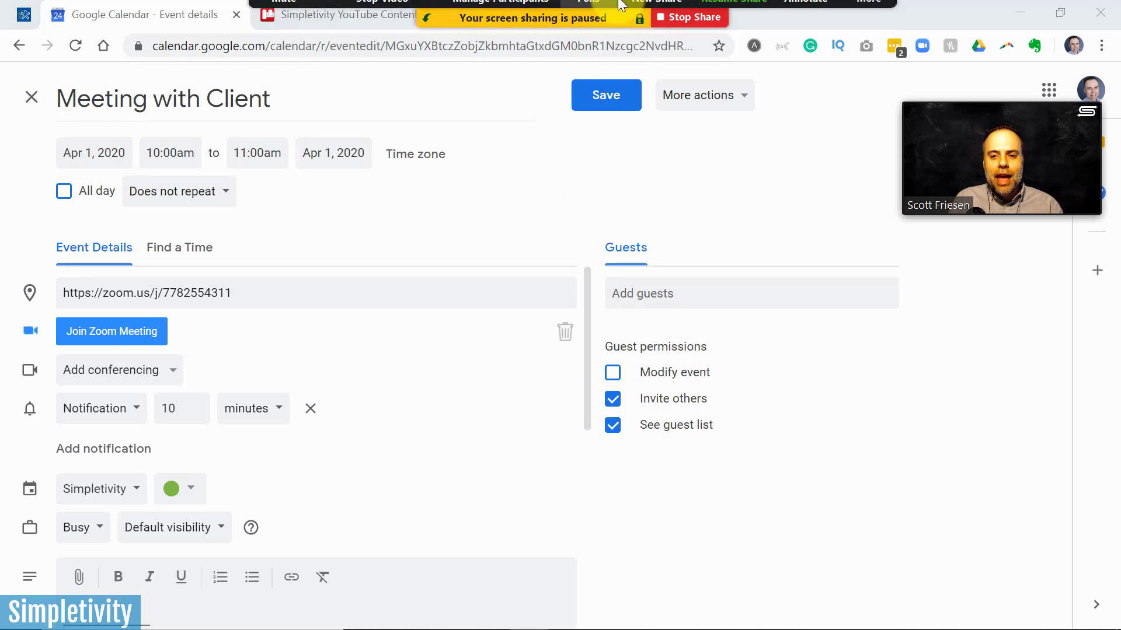
pyautogui.click(734, 14)
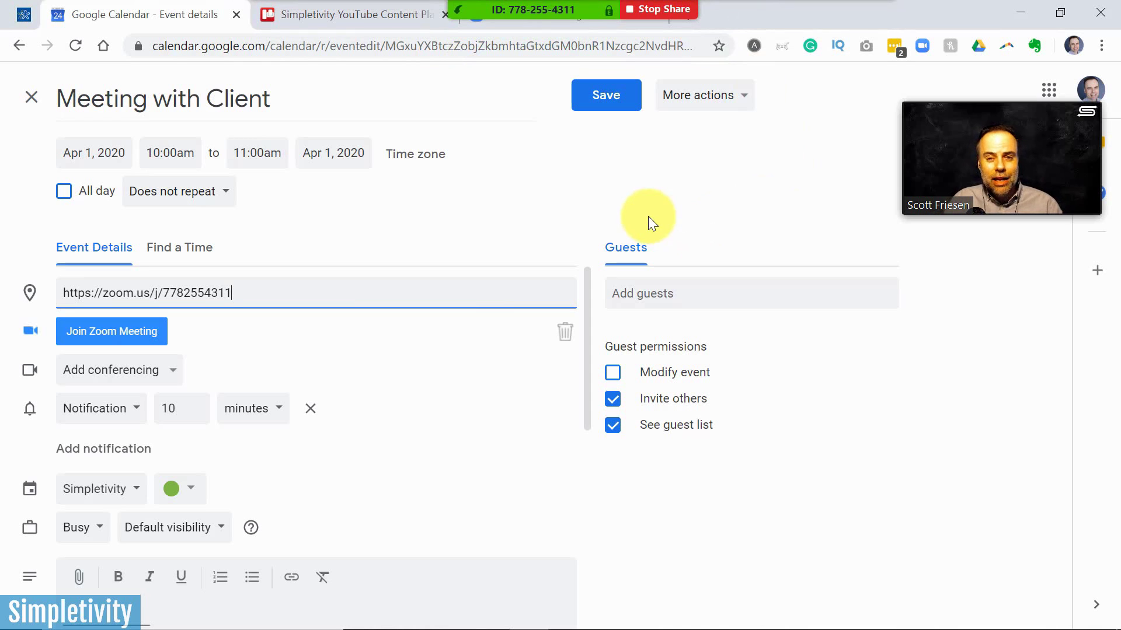
# - Open the Zoom annotation tools over the shared calendar and try the Spotlight laser pointer
pyautogui.moveTo(583, 11)
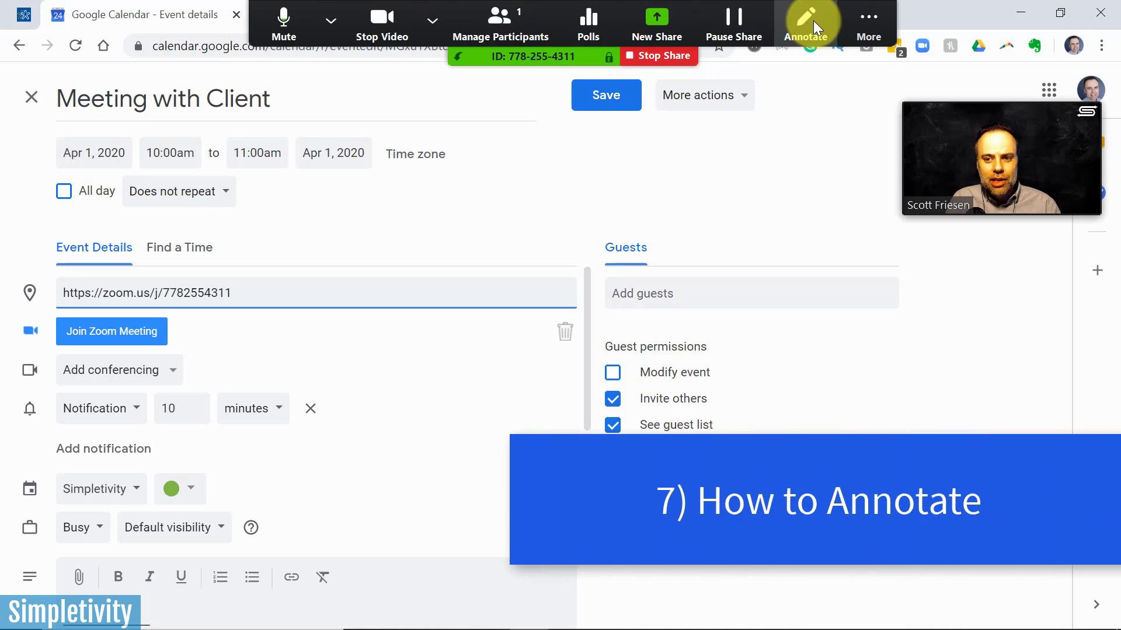
pyautogui.click(432, 21)
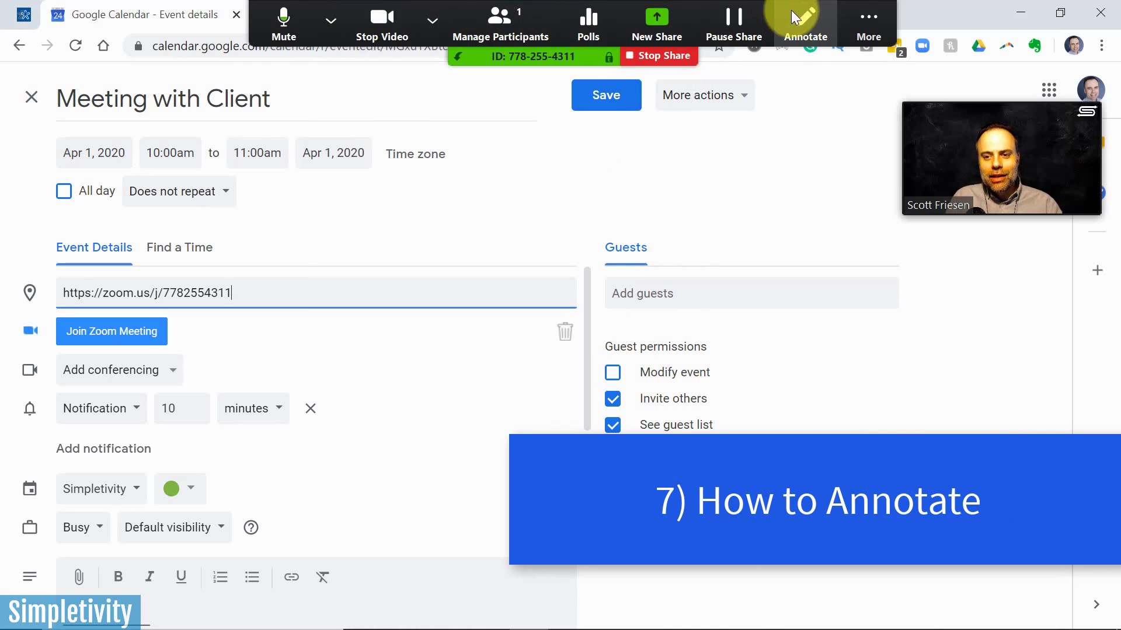
pyautogui.click(870, 21)
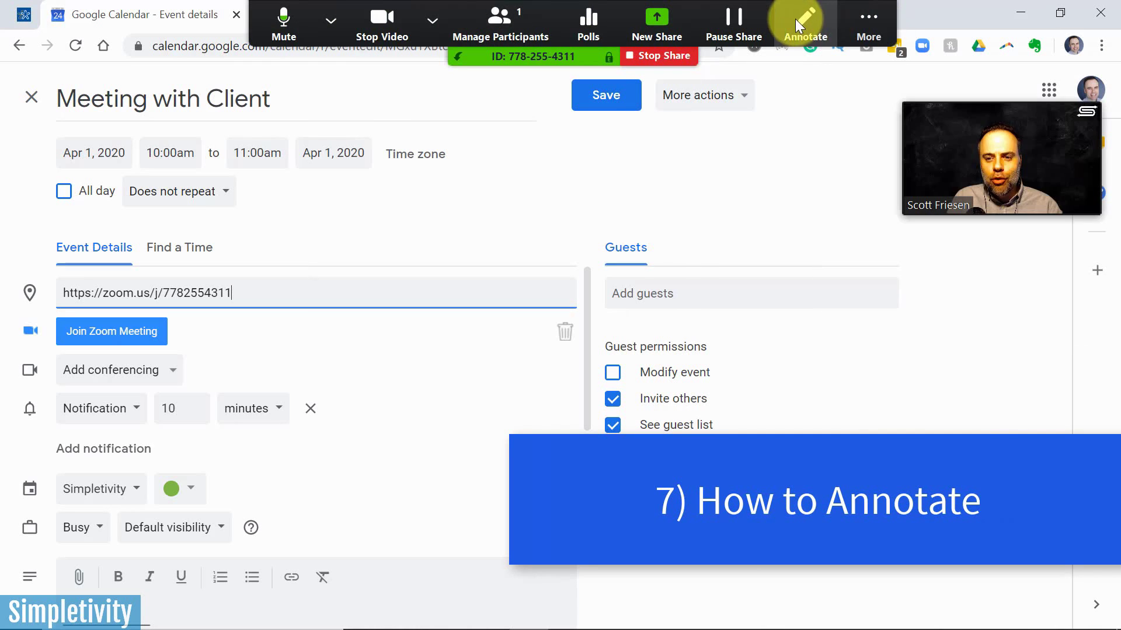
pyautogui.click(794, 19)
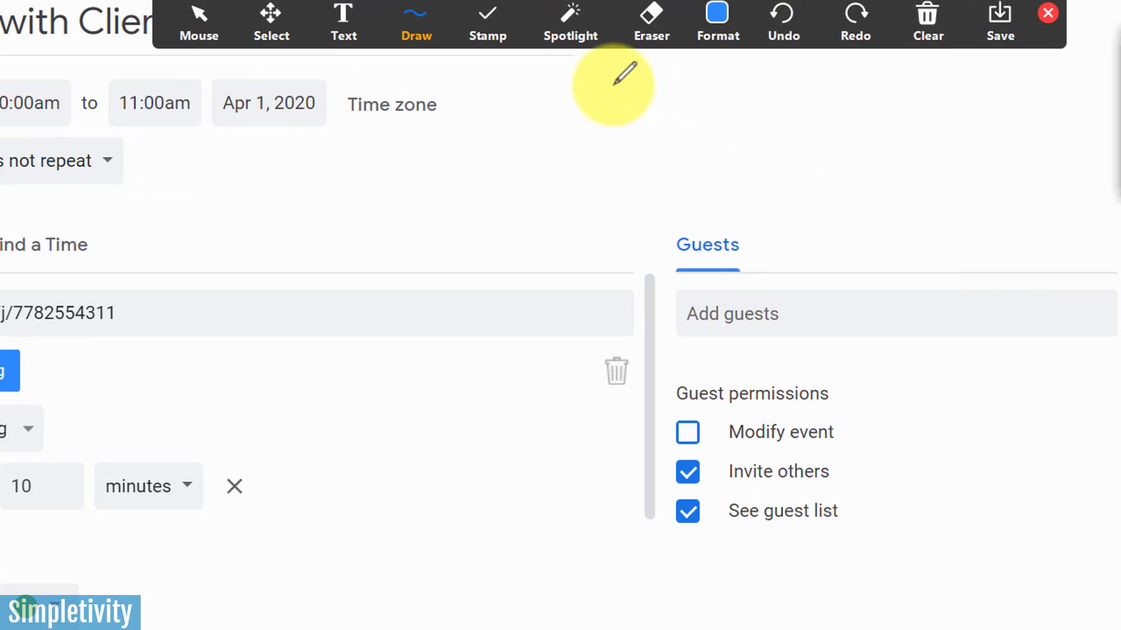
pyautogui.click(552, 86)
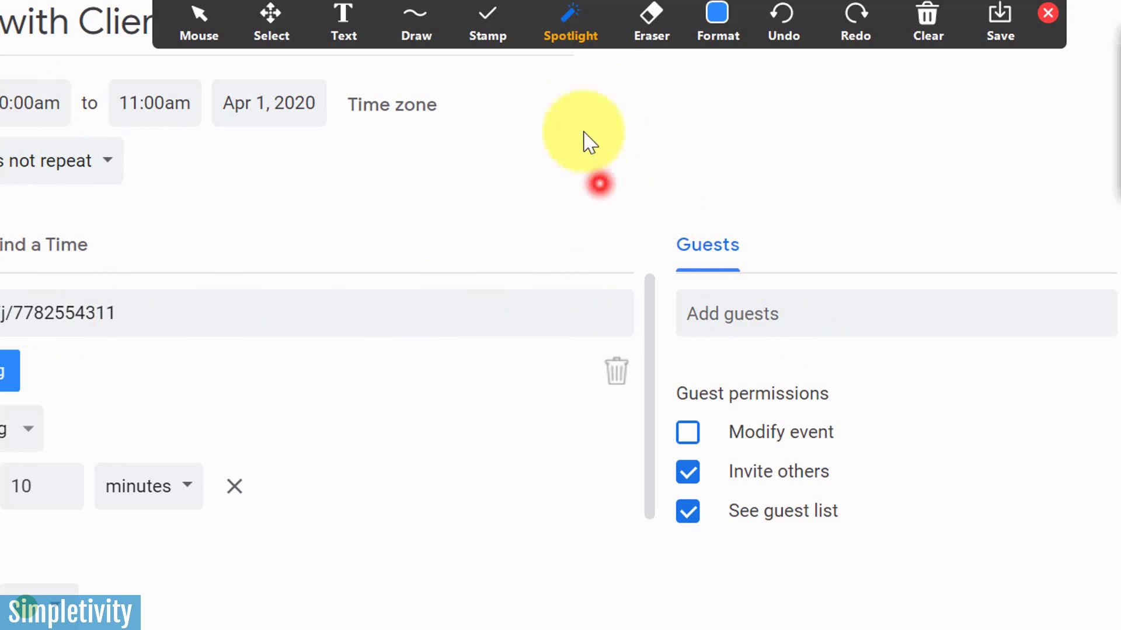
# - Point the name arrow at the Guests heading and the Modify event checkbox, and clear all drawings
pyautogui.click(578, 23)
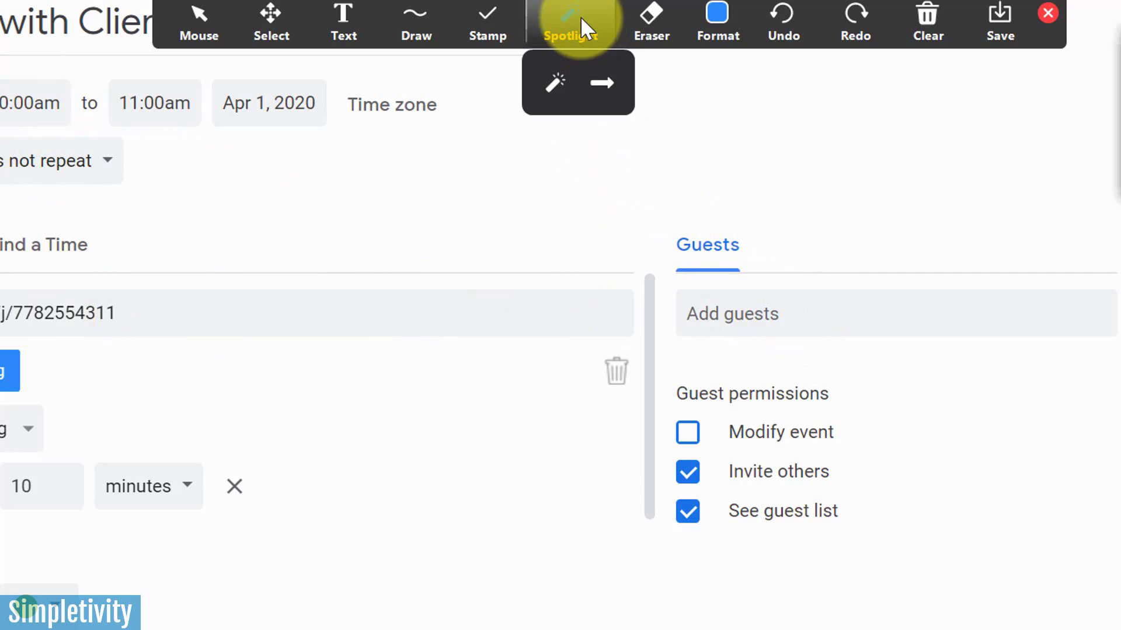
pyautogui.click(611, 79)
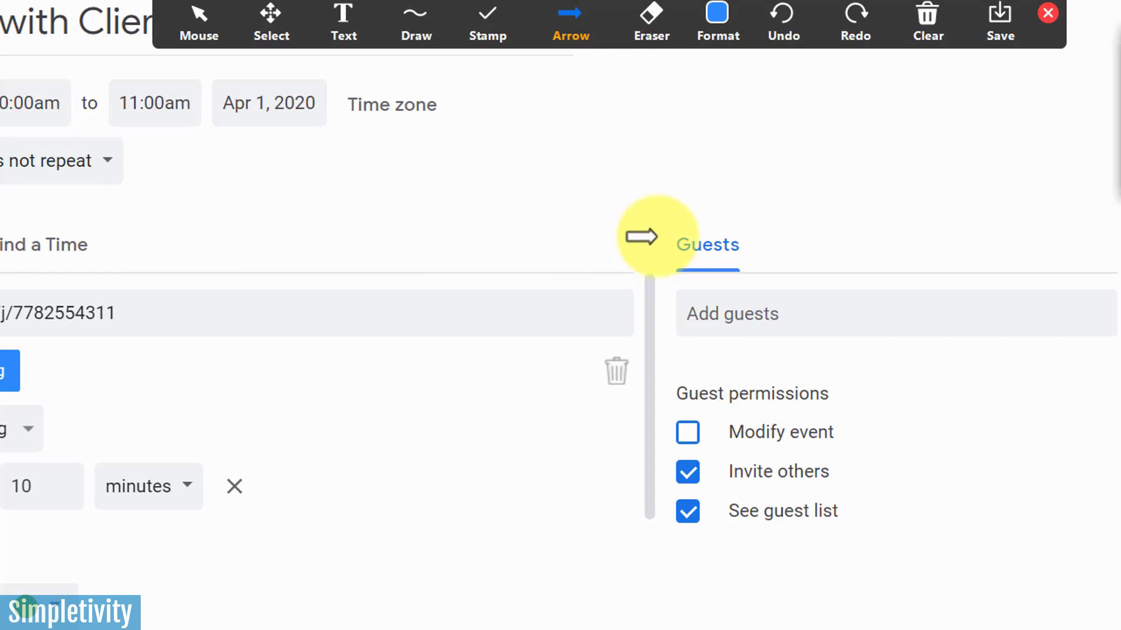
pyautogui.click(649, 245)
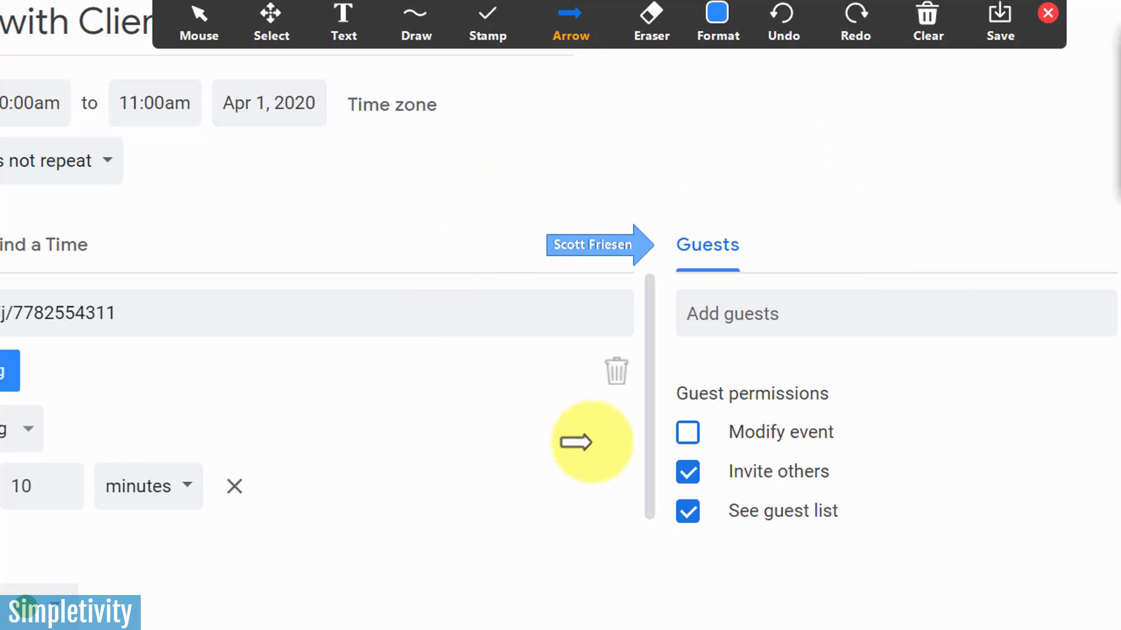
pyautogui.click(630, 430)
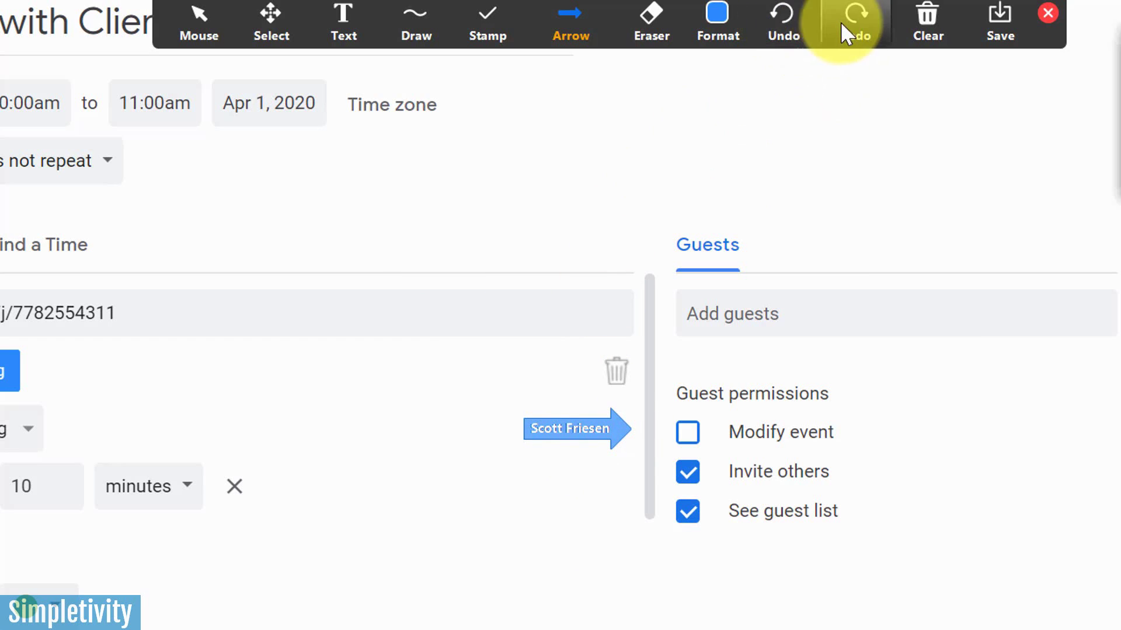
pyautogui.click(931, 27)
pyautogui.click(943, 77)
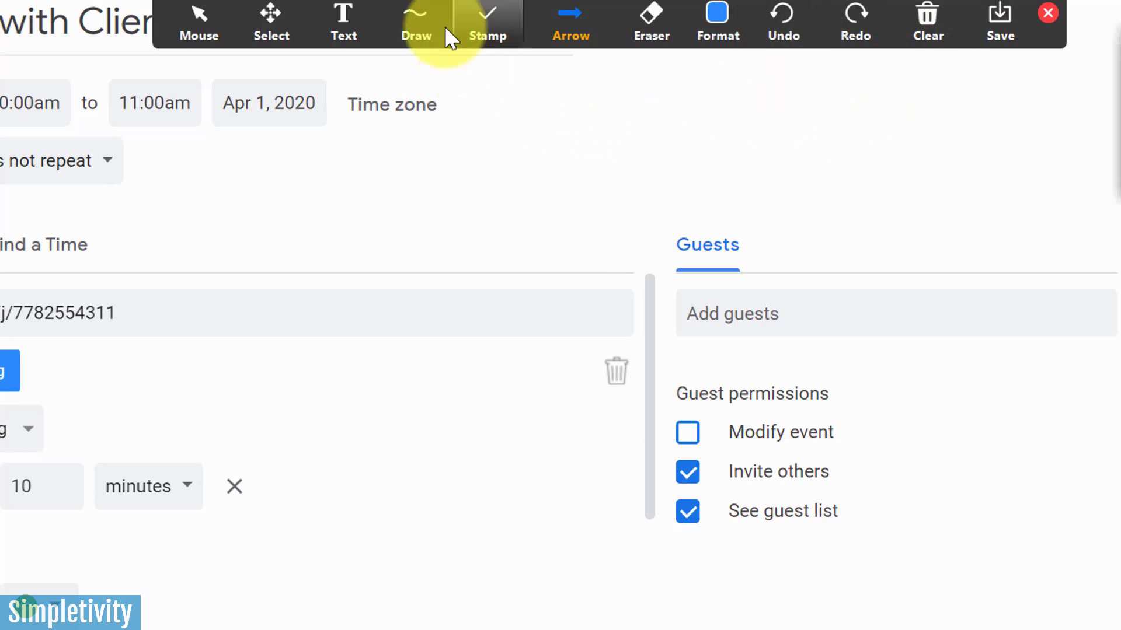
# - Stamp arrows beside Guests, Add guests, Guest permissions, Modify event, Invite others and See guest list
pyautogui.moveTo(482, 24)
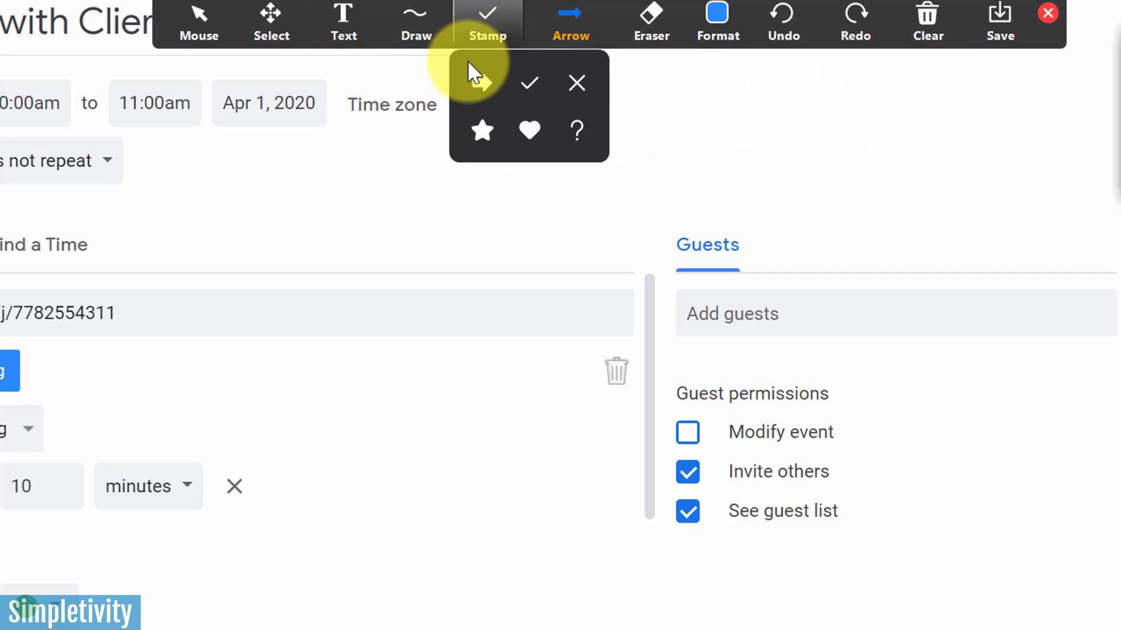
pyautogui.click(478, 80)
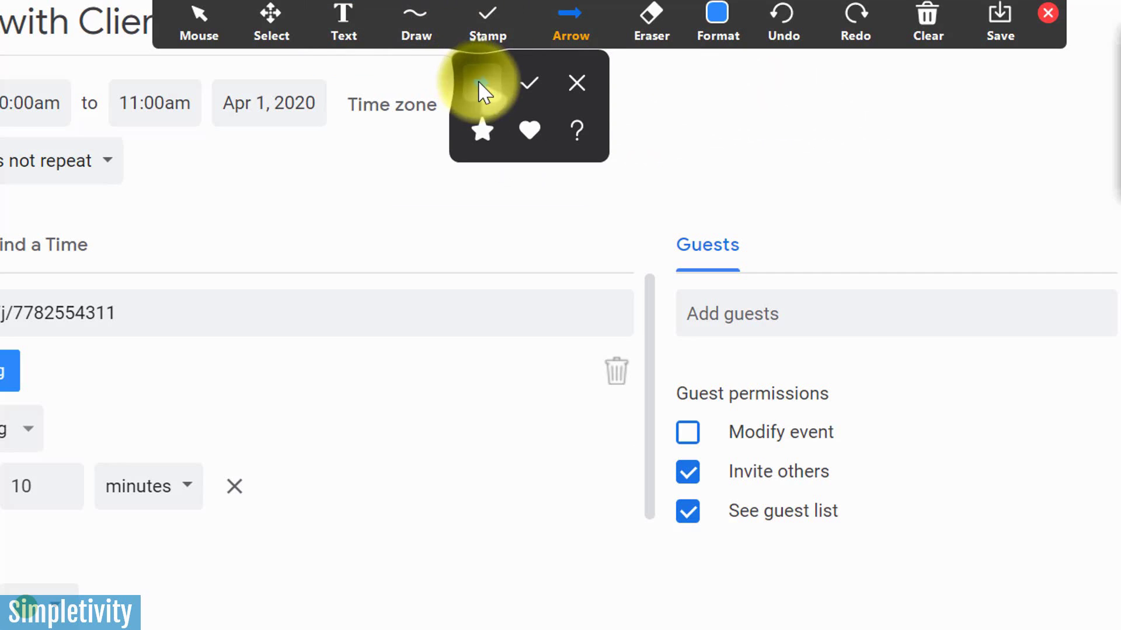
pyautogui.click(647, 314)
pyautogui.click(642, 382)
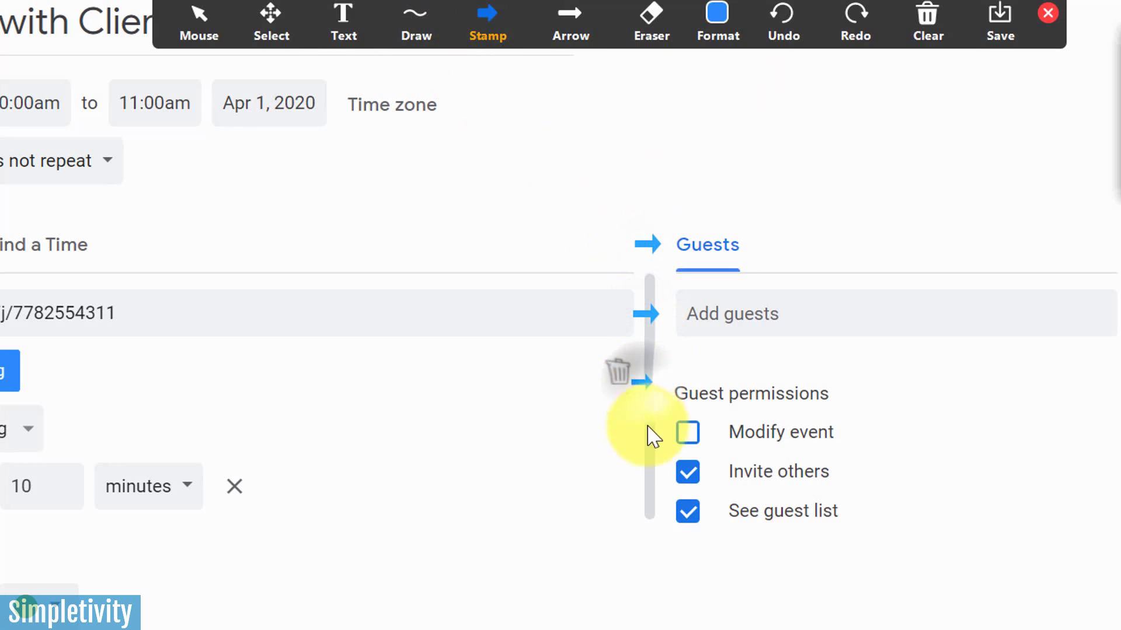
pyautogui.click(646, 433)
pyautogui.click(638, 477)
pyautogui.click(638, 514)
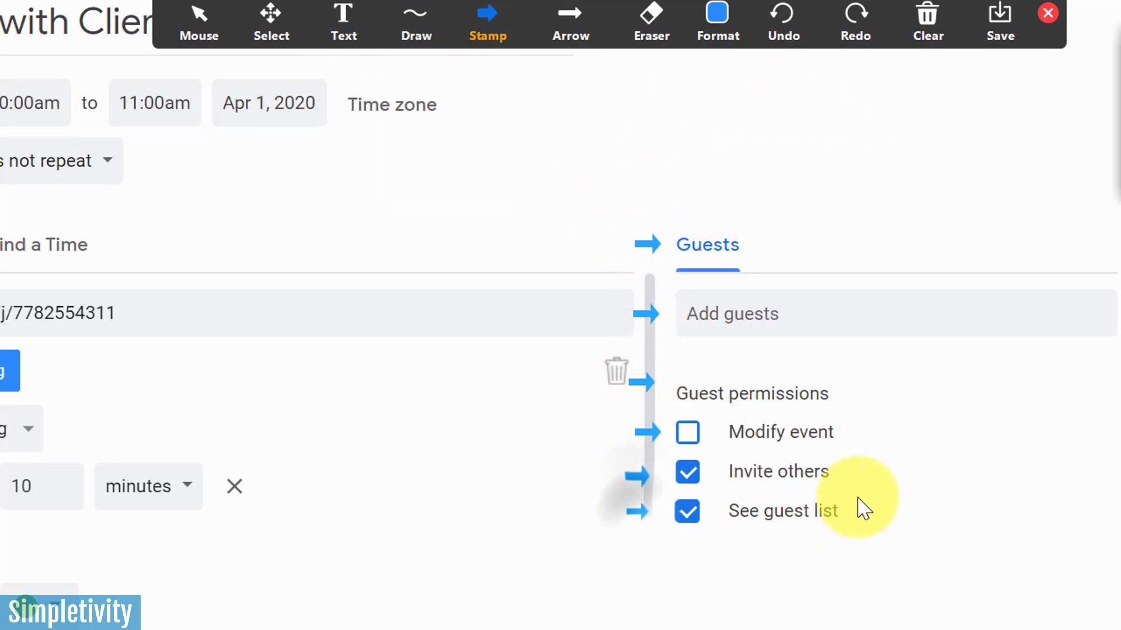
# - Undo the last two arrow stamps and clear all remaining drawings
pyautogui.click(804, 26)
pyautogui.click(816, 26)
pyautogui.click(929, 26)
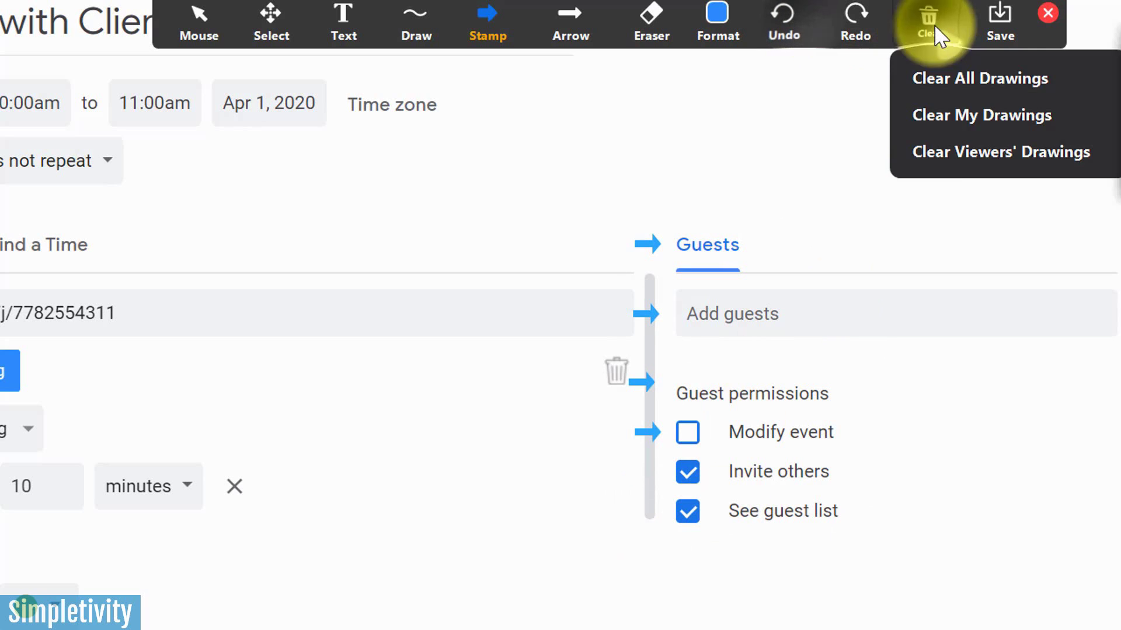
pyautogui.click(954, 82)
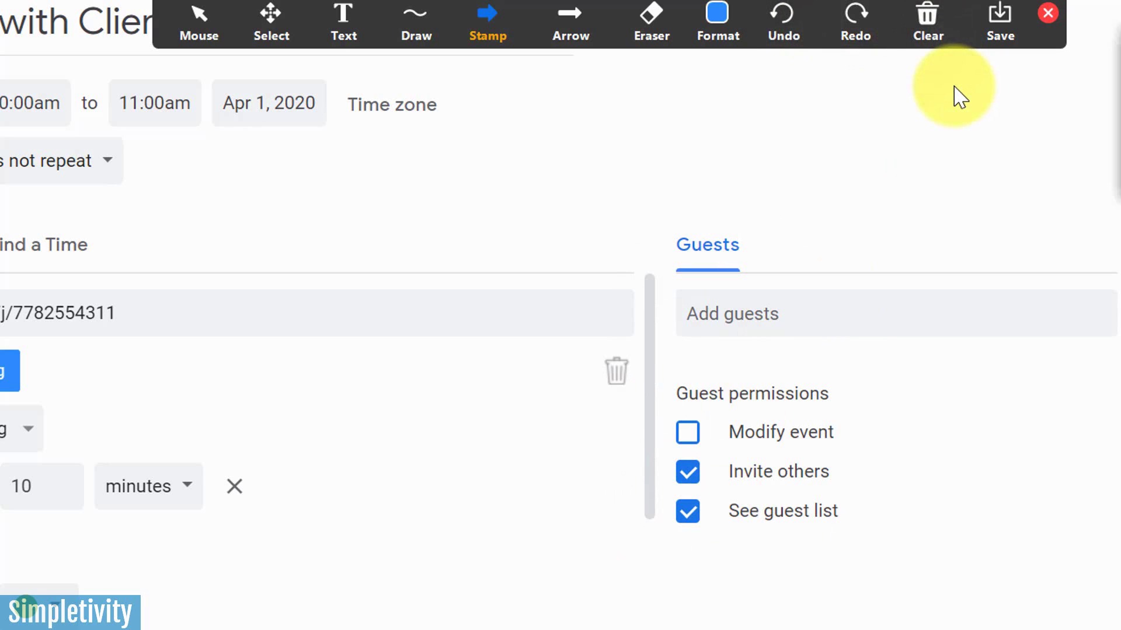